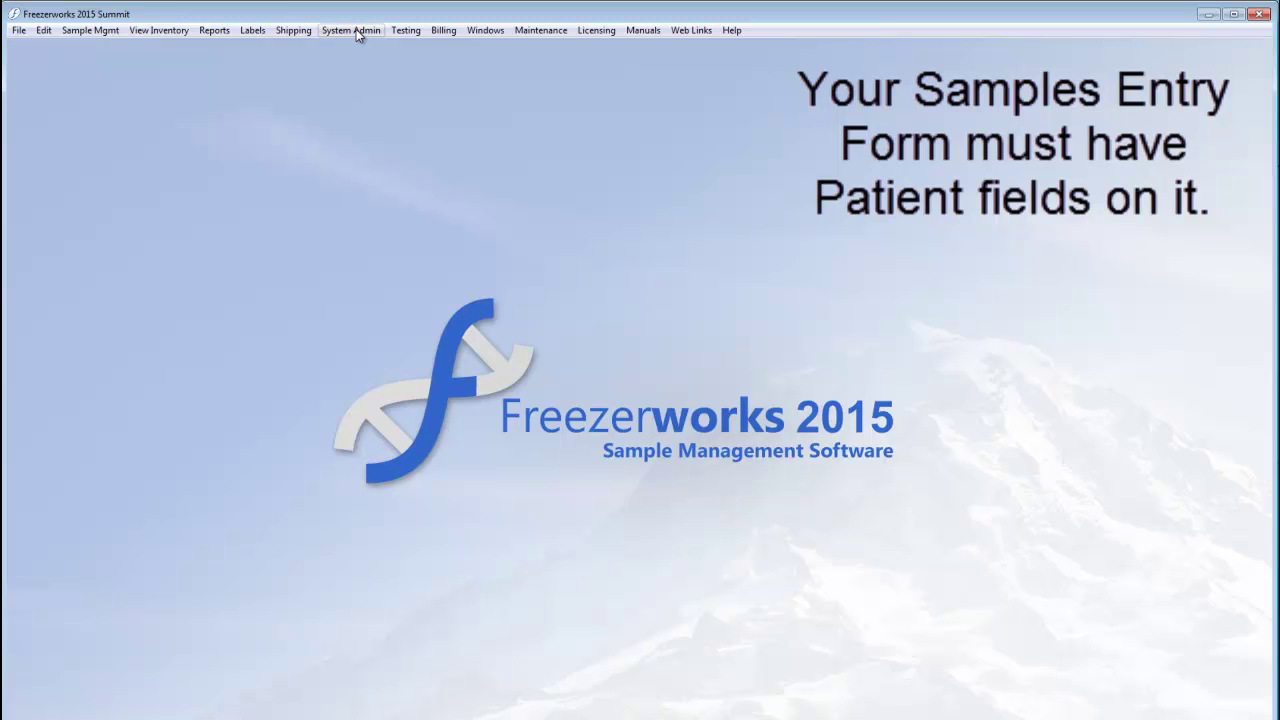
Create a new Samples Entry Form named "Link Patients" and allow all available groups to use it.
{"action": "left_click", "coordinate": [356, 30]}
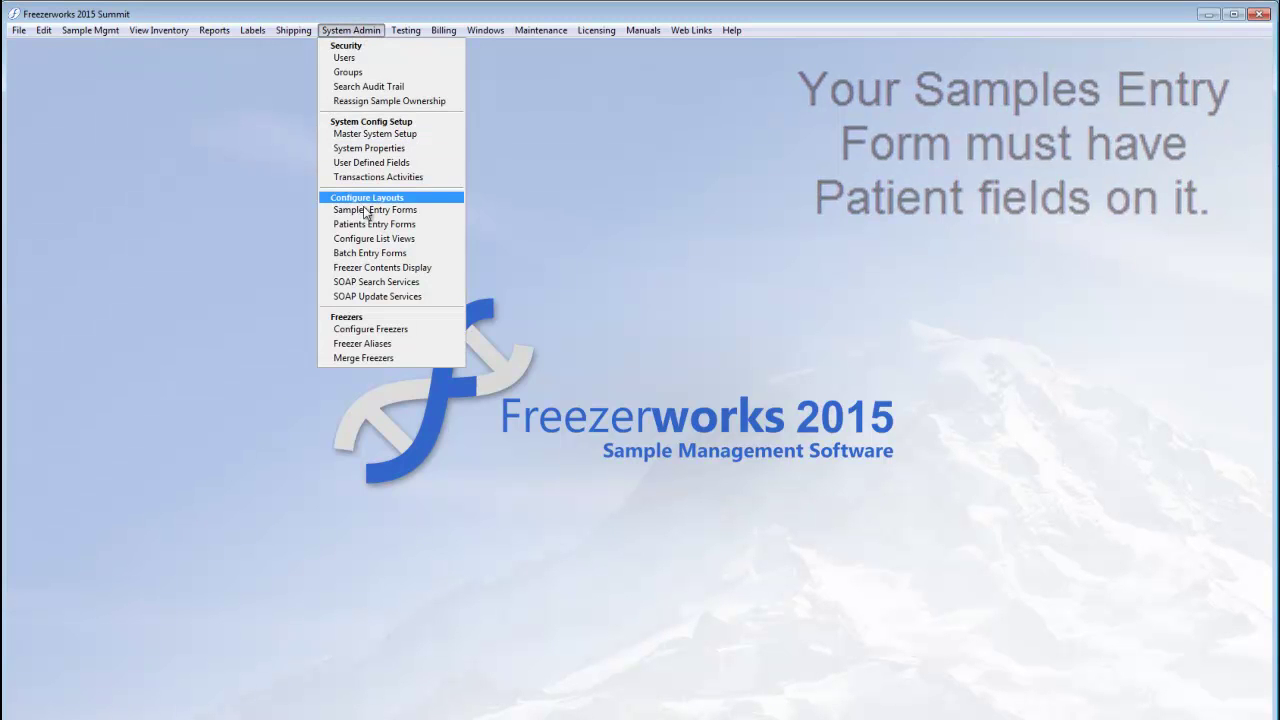
{"action": "left_click", "coordinate": [376, 211]}
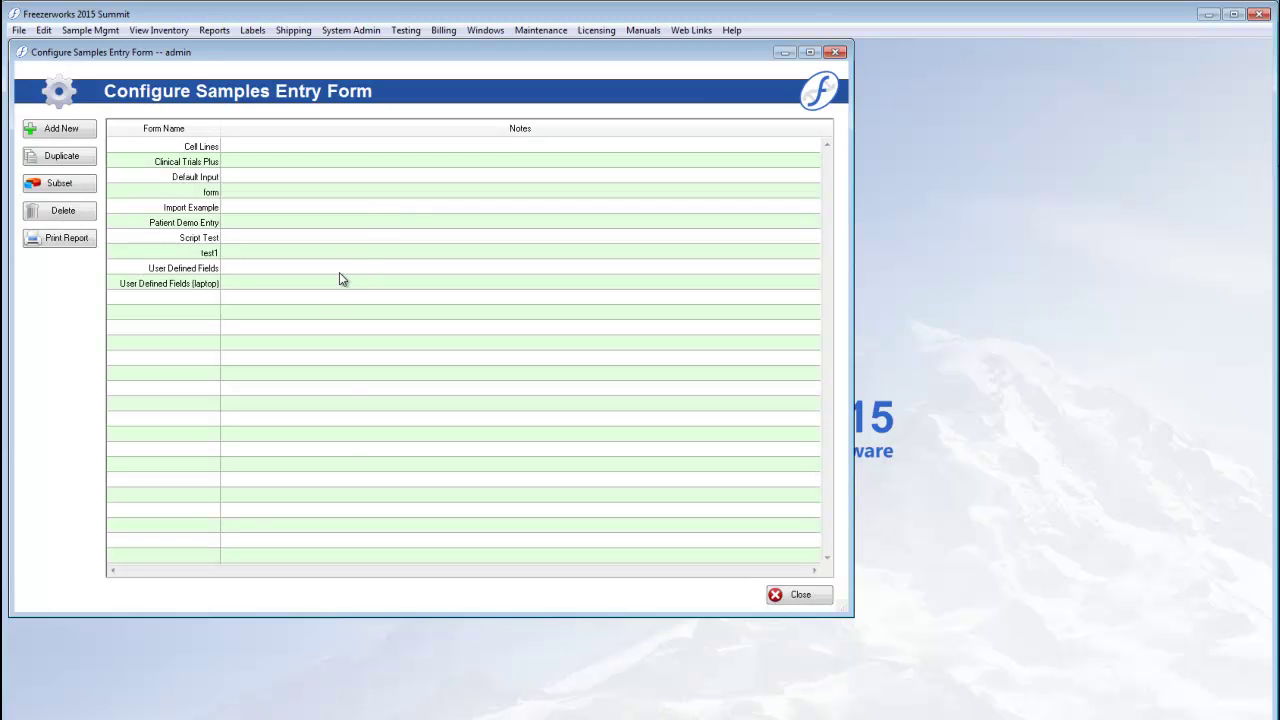
{"action": "left_click", "coordinate": [61, 129]}
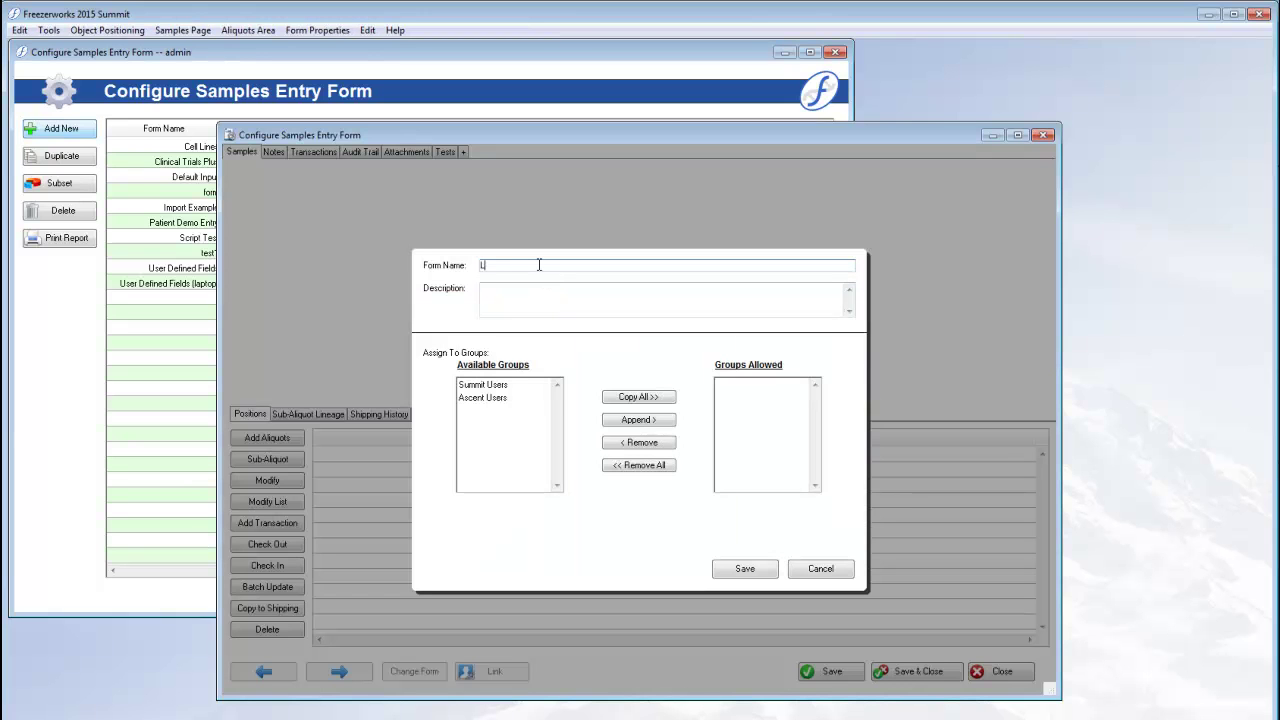
{"action": "type", "text": "Link Patients"}
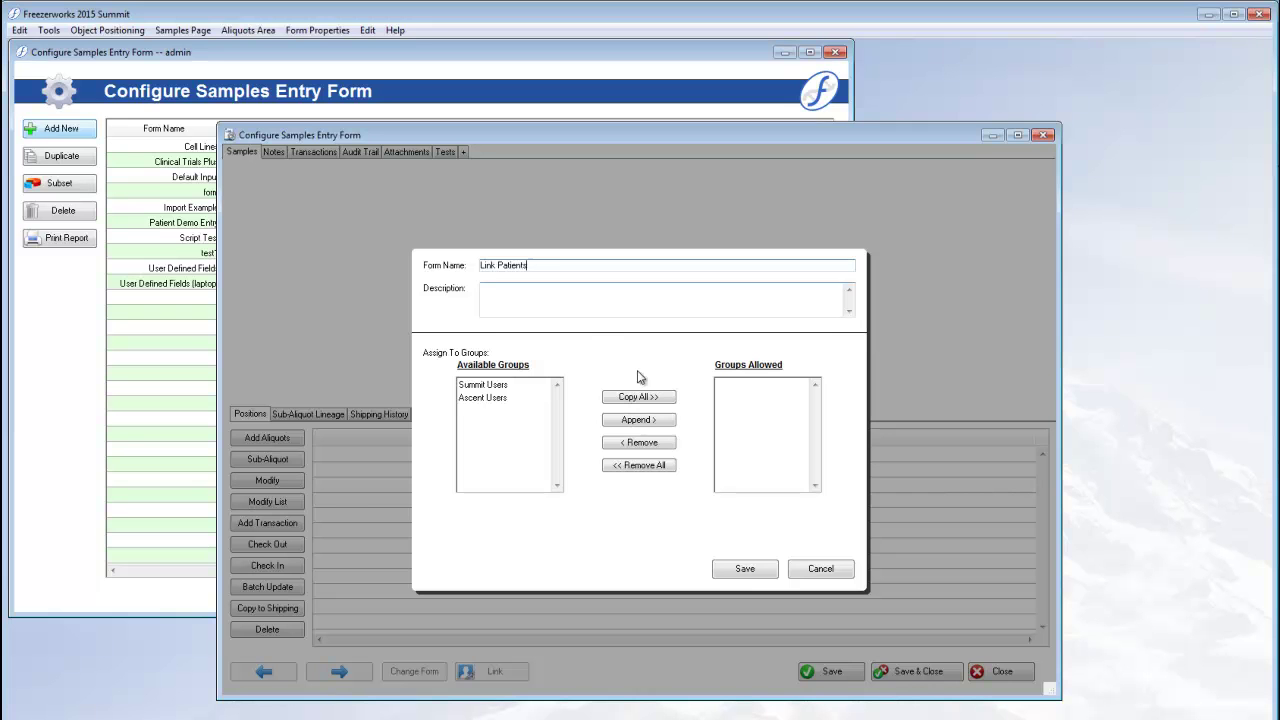
{"action": "left_click", "coordinate": [641, 398]}
{"action": "left_click", "coordinate": [745, 568]}
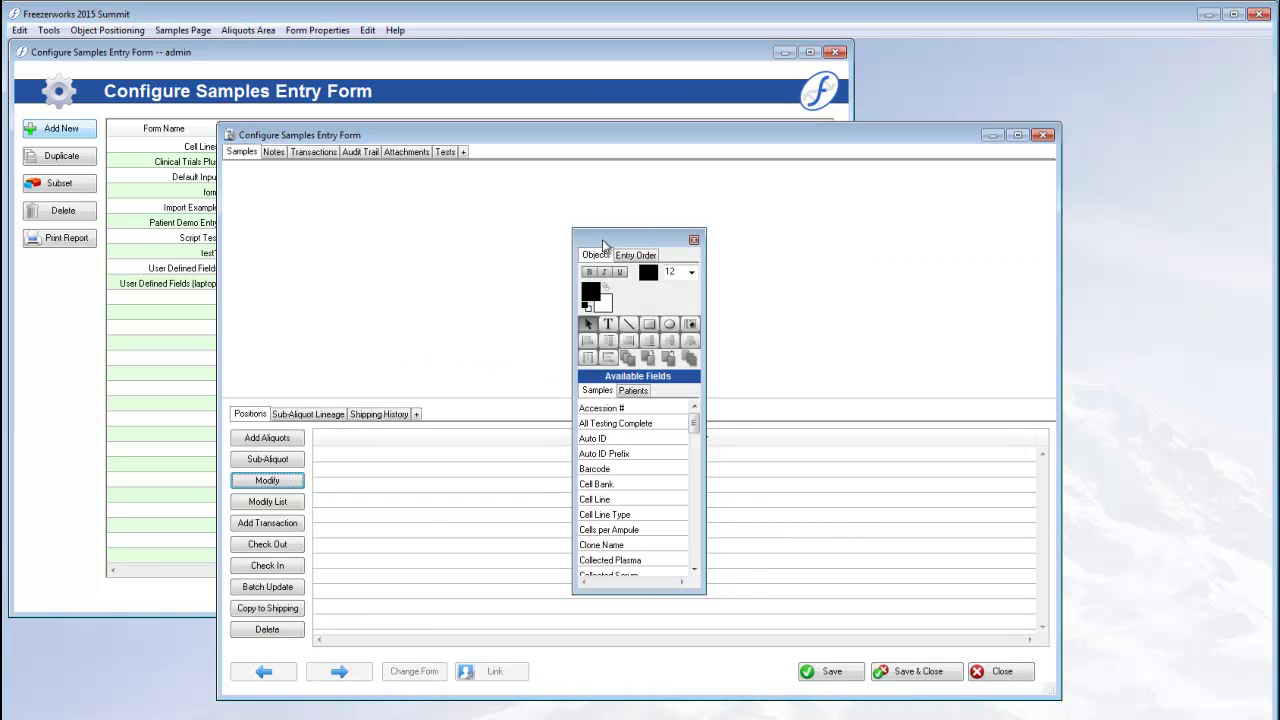
Add the patient fields Last Name, Date of Birth, Doctor and External Patient ID to the upper area of the form's Samples page.
{"action": "left_click_drag", "start_coordinate": [603, 245], "coordinate": [1060, 155]}
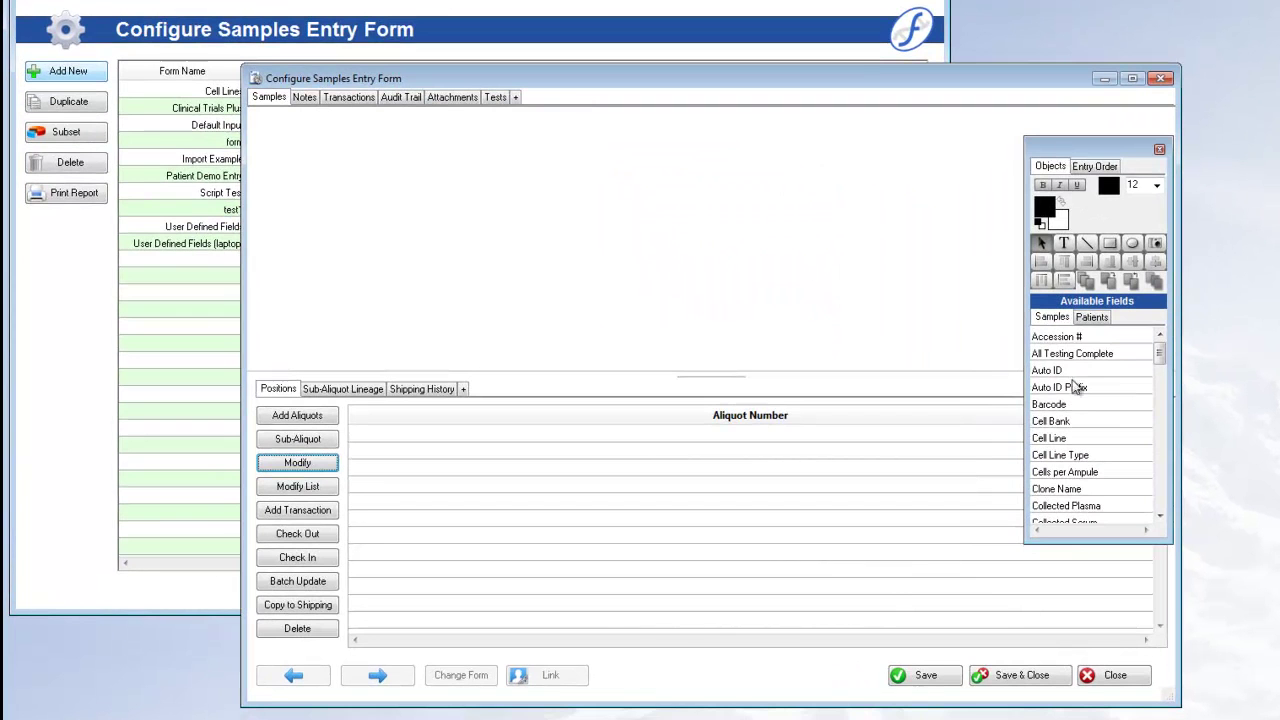
{"action": "left_click", "coordinate": [1094, 318]}
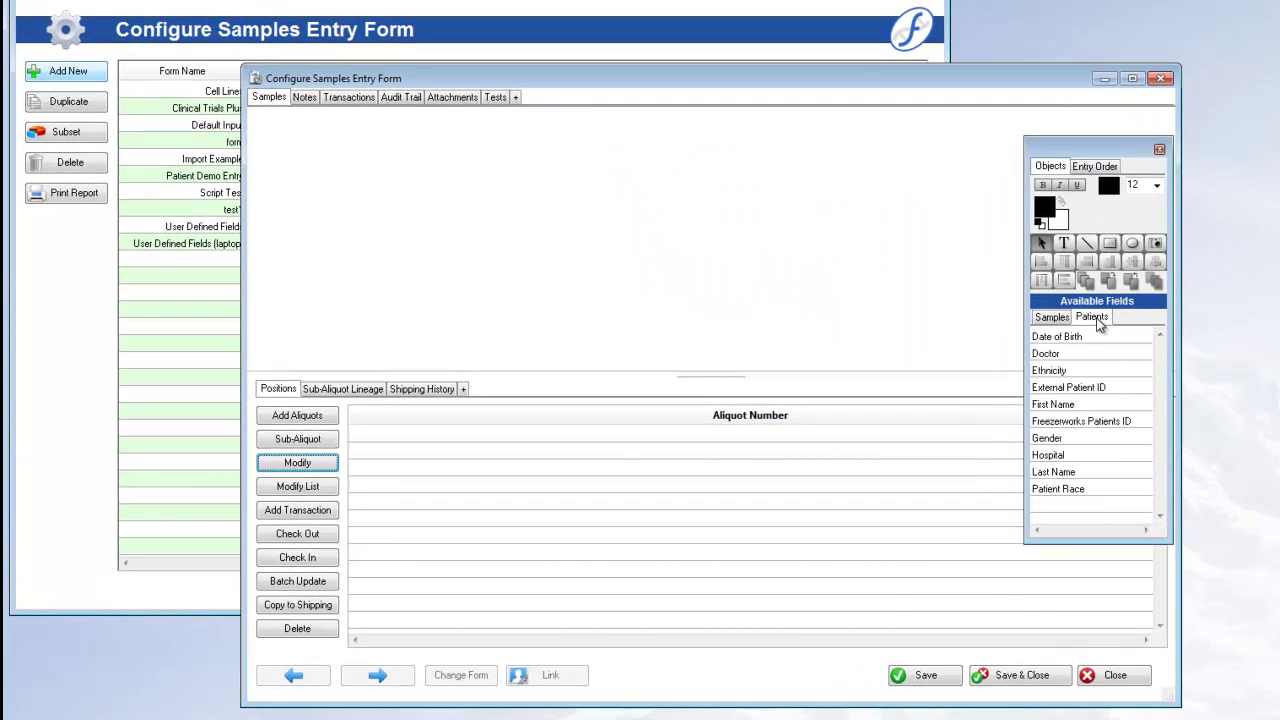
{"action": "left_click", "coordinate": [1077, 473]}
{"action": "left_click_drag", "start_coordinate": [1077, 473], "coordinate": [363, 136]}
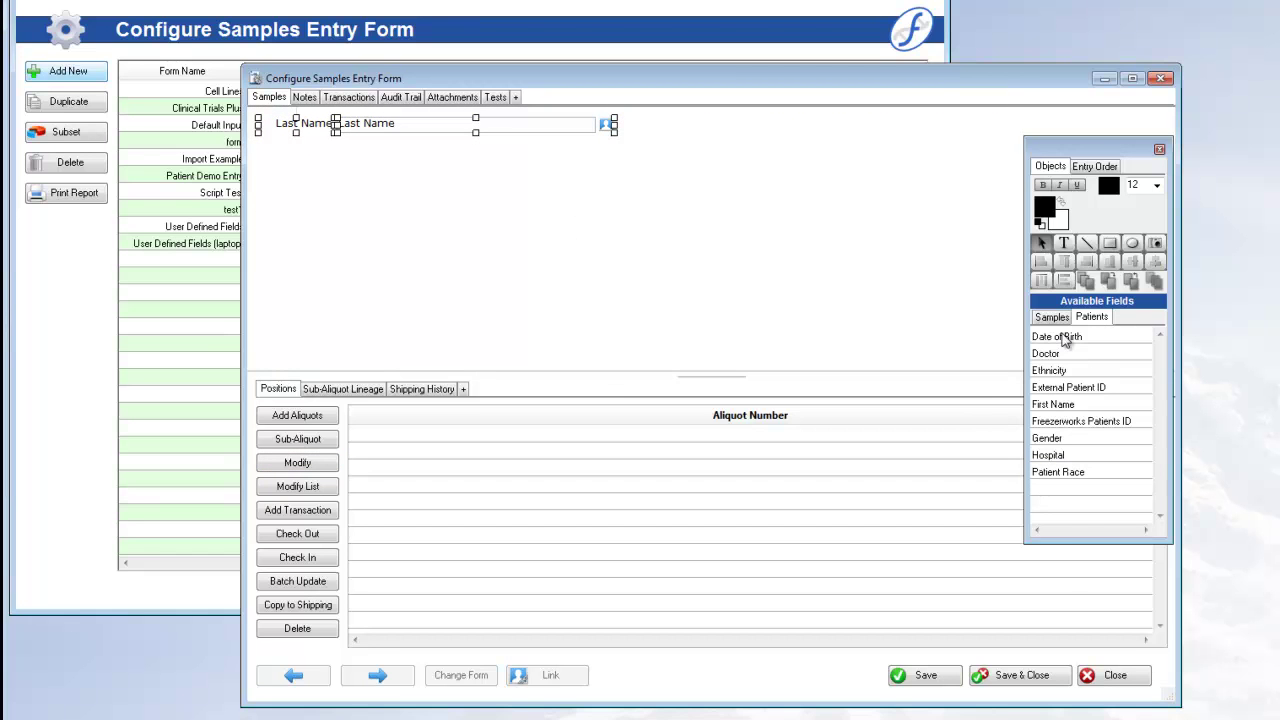
{"action": "left_click_drag", "start_coordinate": [1065, 340], "coordinate": [925, 132]}
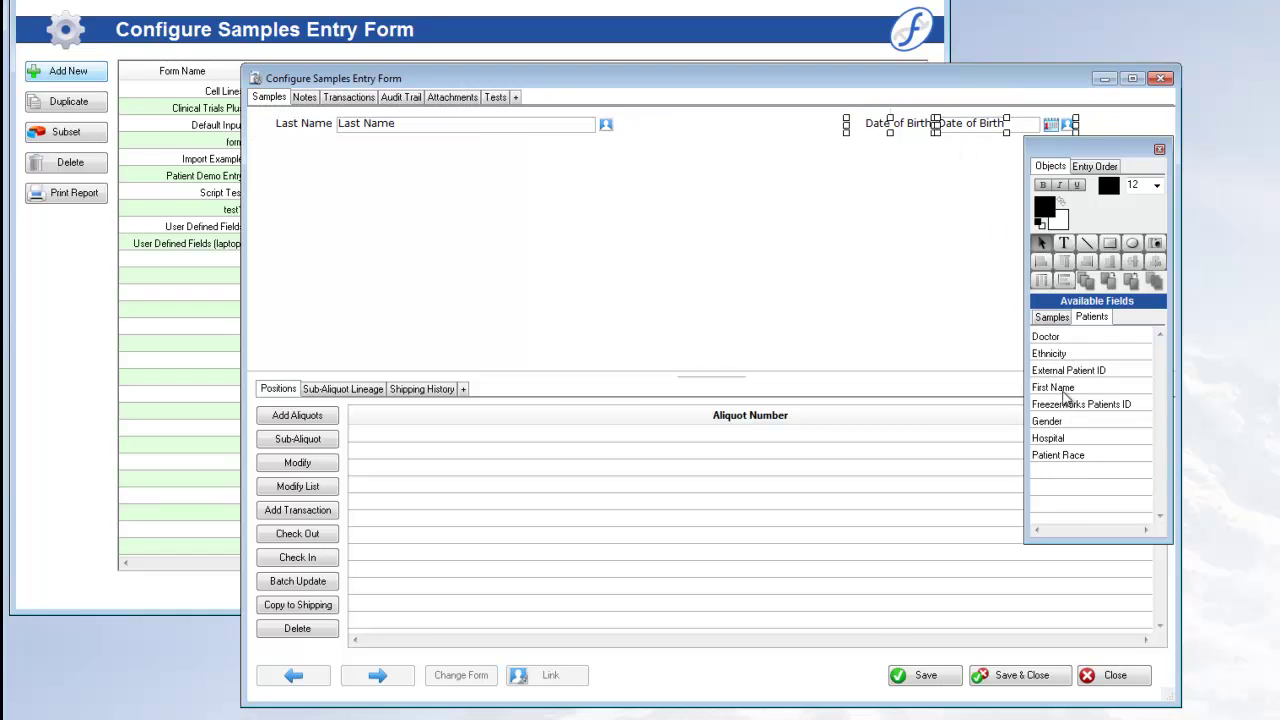
{"action": "left_click_drag", "start_coordinate": [1062, 340], "coordinate": [343, 169]}
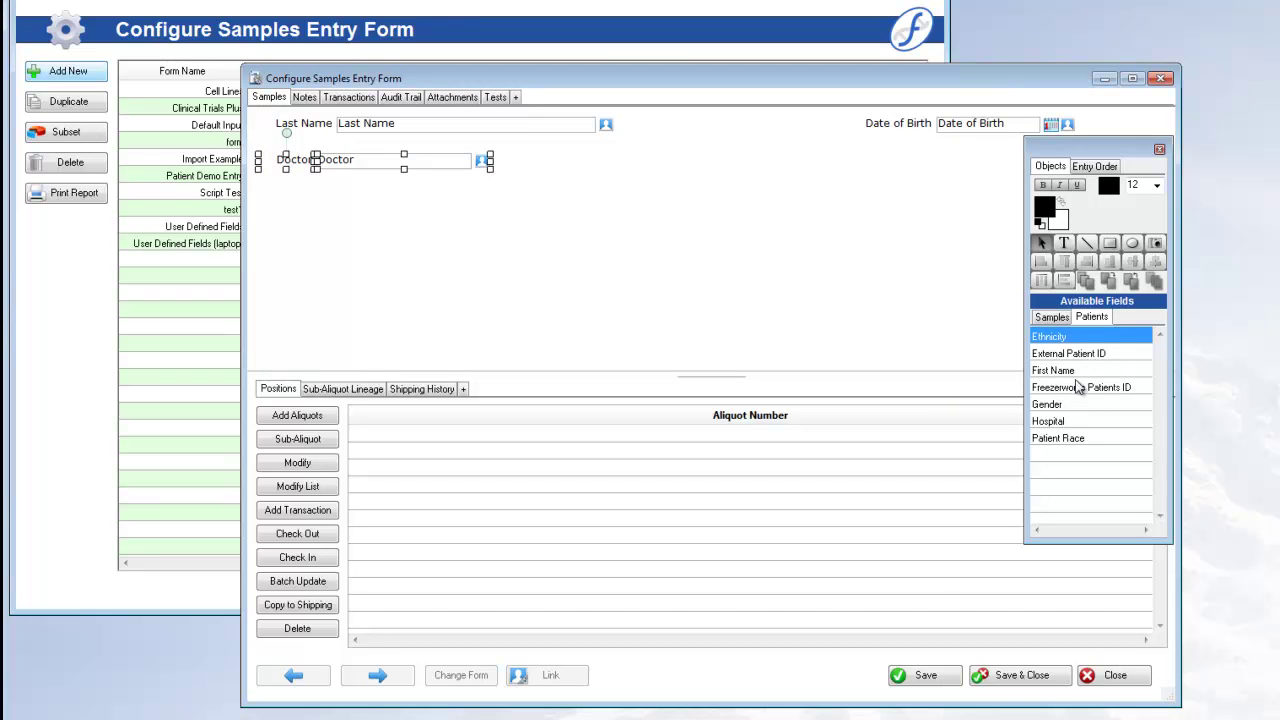
{"action": "left_click_drag", "start_coordinate": [1080, 358], "coordinate": [905, 170]}
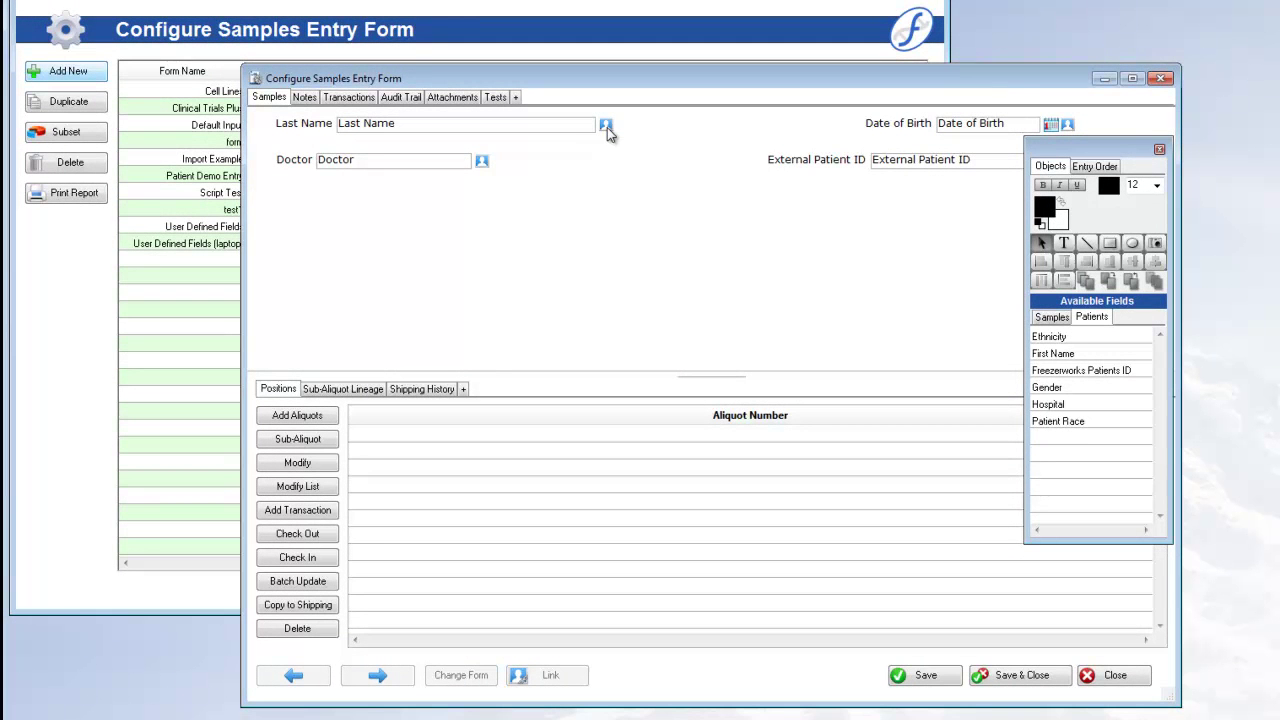
Add the sample field Freezerworks ID to the form below the Doctor field.
{"action": "left_click", "coordinate": [1052, 317]}
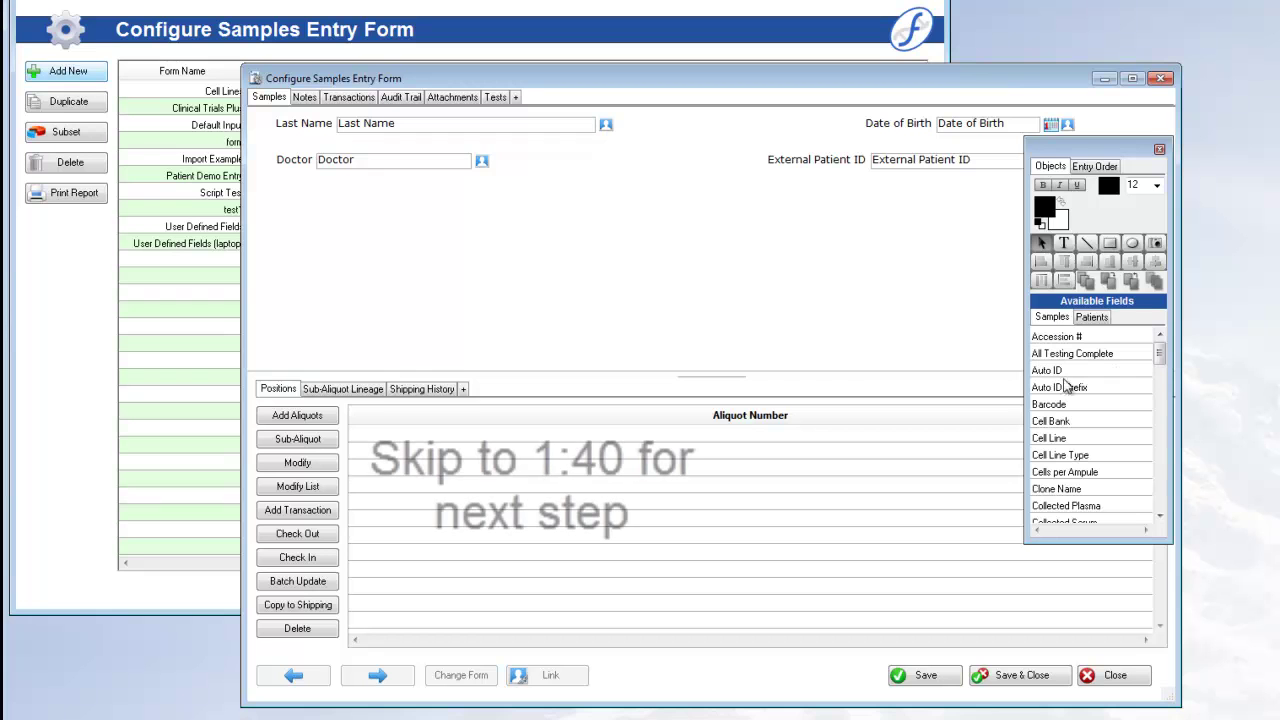
{"action": "scroll", "coordinate": [1090, 420], "scroll_direction": "down", "scroll_amount": 6}
{"action": "left_click", "coordinate": [1090, 455]}
{"action": "scroll", "coordinate": [1097, 430], "scroll_direction": "down", "scroll_amount": 3}
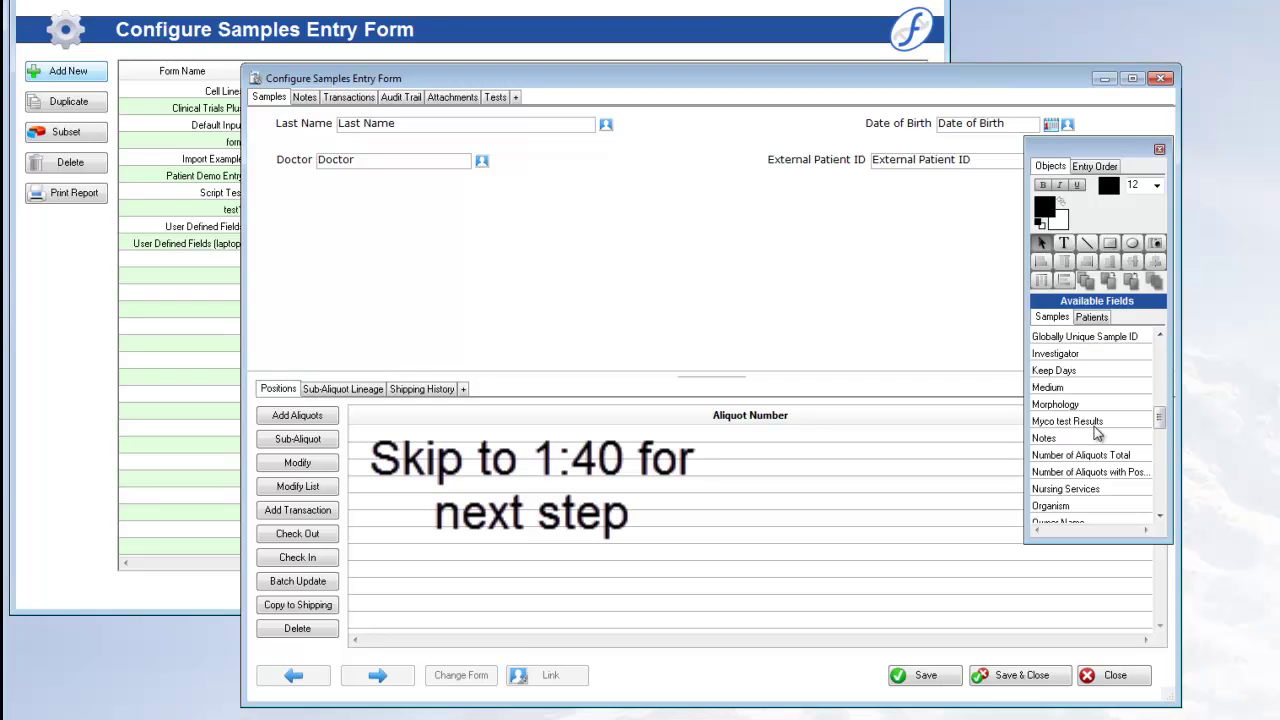
{"action": "scroll", "coordinate": [1100, 422], "scroll_direction": "down", "scroll_amount": 2}
{"action": "scroll", "coordinate": [1103, 415], "scroll_direction": "up", "scroll_amount": 5}
{"action": "scroll", "coordinate": [1100, 412], "scroll_direction": "up", "scroll_amount": 1}
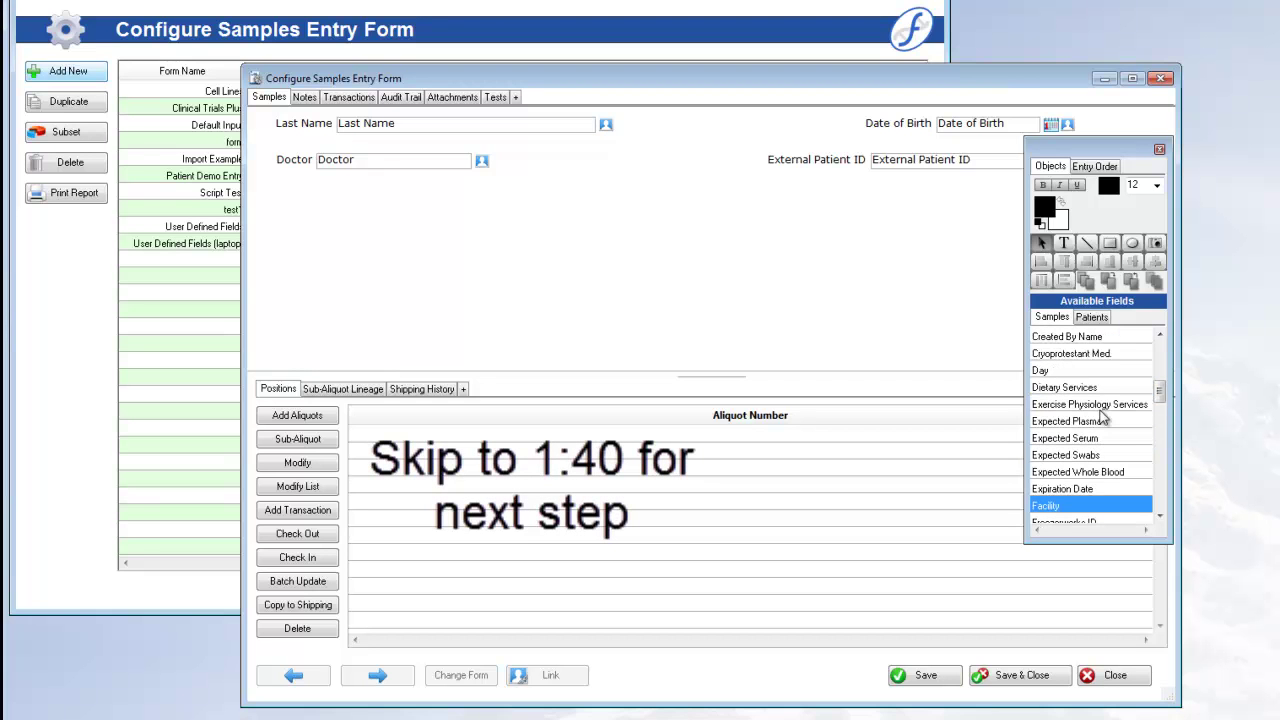
{"action": "scroll", "coordinate": [1095, 465], "scroll_direction": "down", "scroll_amount": 1}
{"action": "left_click_drag", "start_coordinate": [1092, 472], "coordinate": [415, 222]}
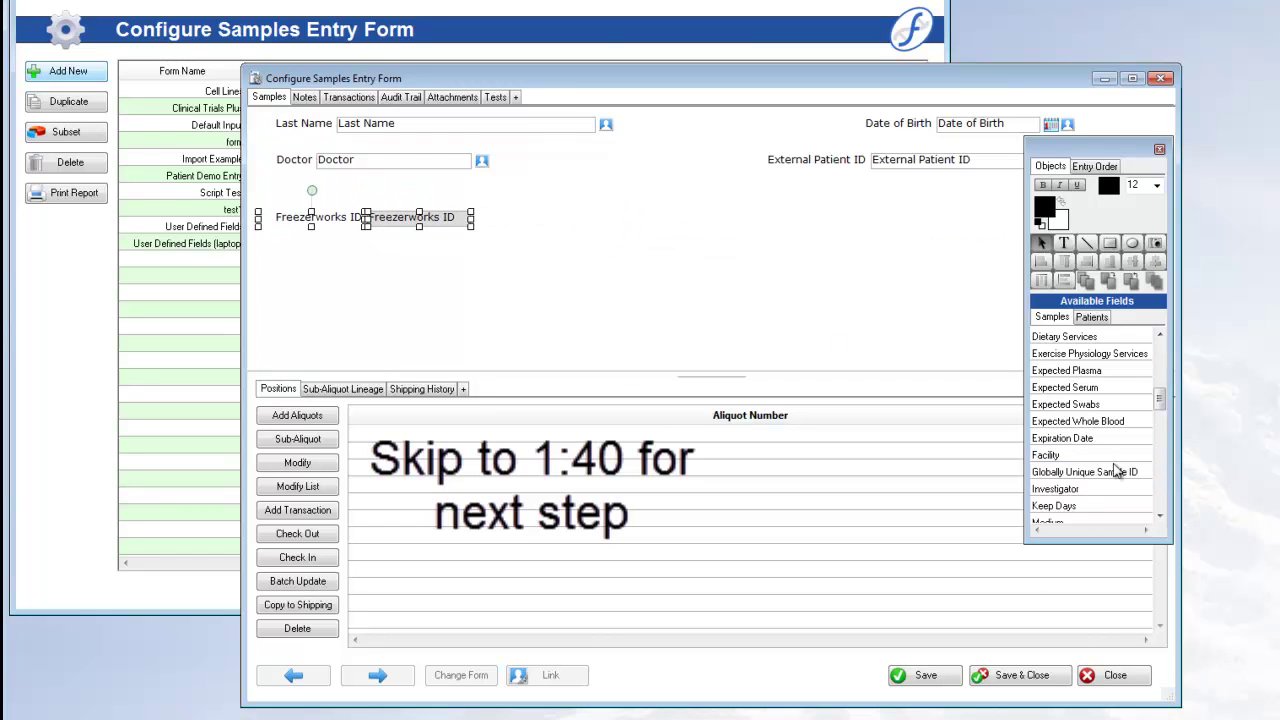
Add the Protocol sample field below Freezerworks ID, then save and close the form.
{"action": "scroll", "coordinate": [1110, 460], "scroll_direction": "down", "scroll_amount": 6}
{"action": "scroll", "coordinate": [1095, 458], "scroll_direction": "up", "scroll_amount": 1}
{"action": "left_click_drag", "start_coordinate": [1072, 446], "coordinate": [352, 272]}
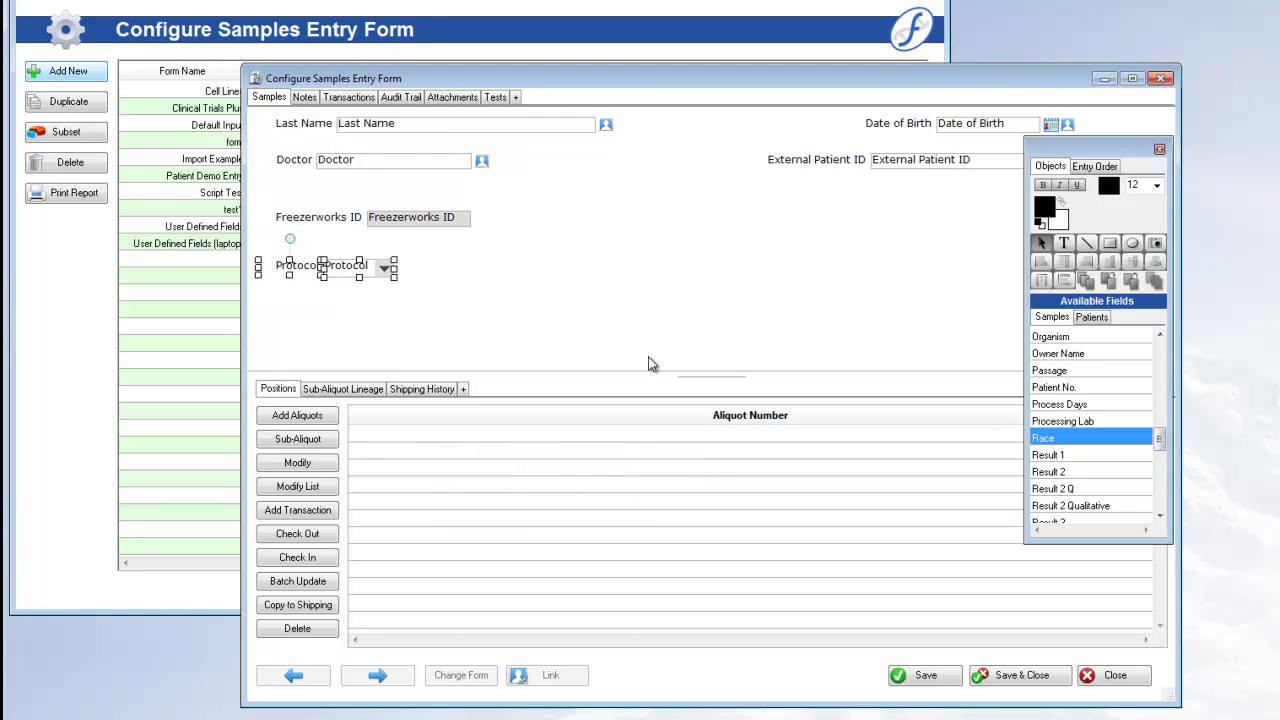
{"action": "left_click", "coordinate": [900, 336]}
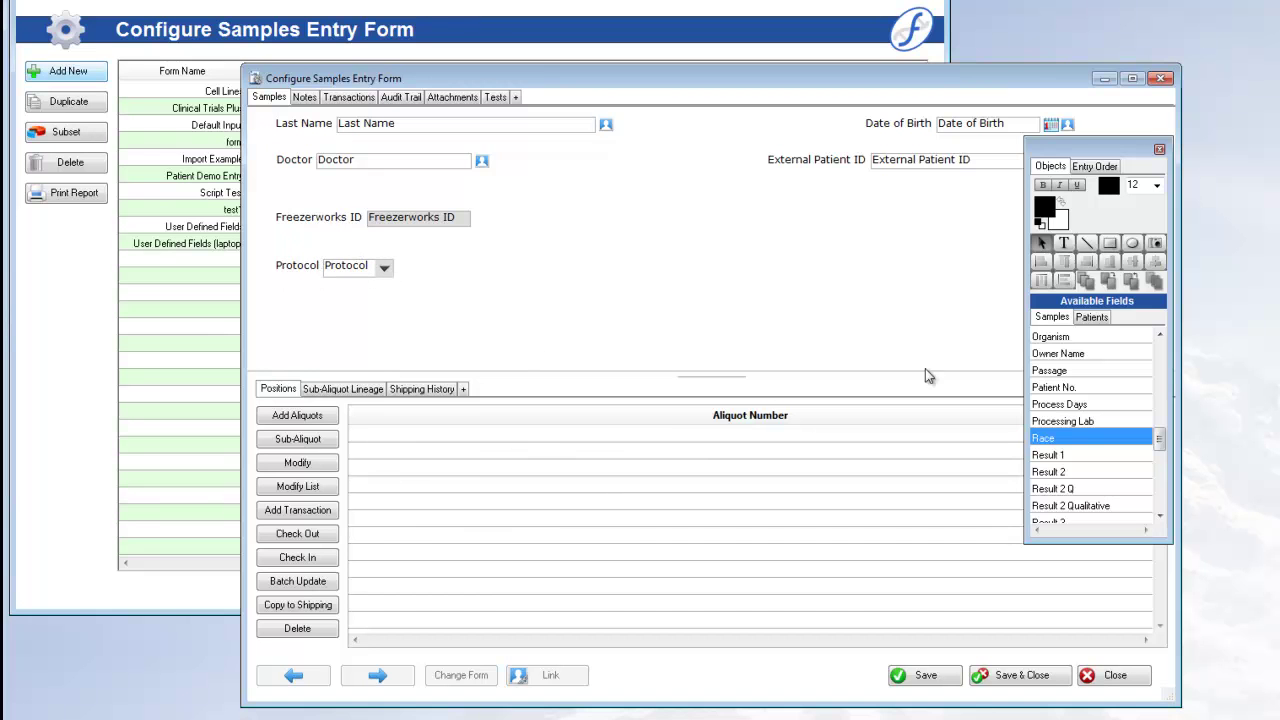
{"action": "left_click", "coordinate": [1044, 677]}
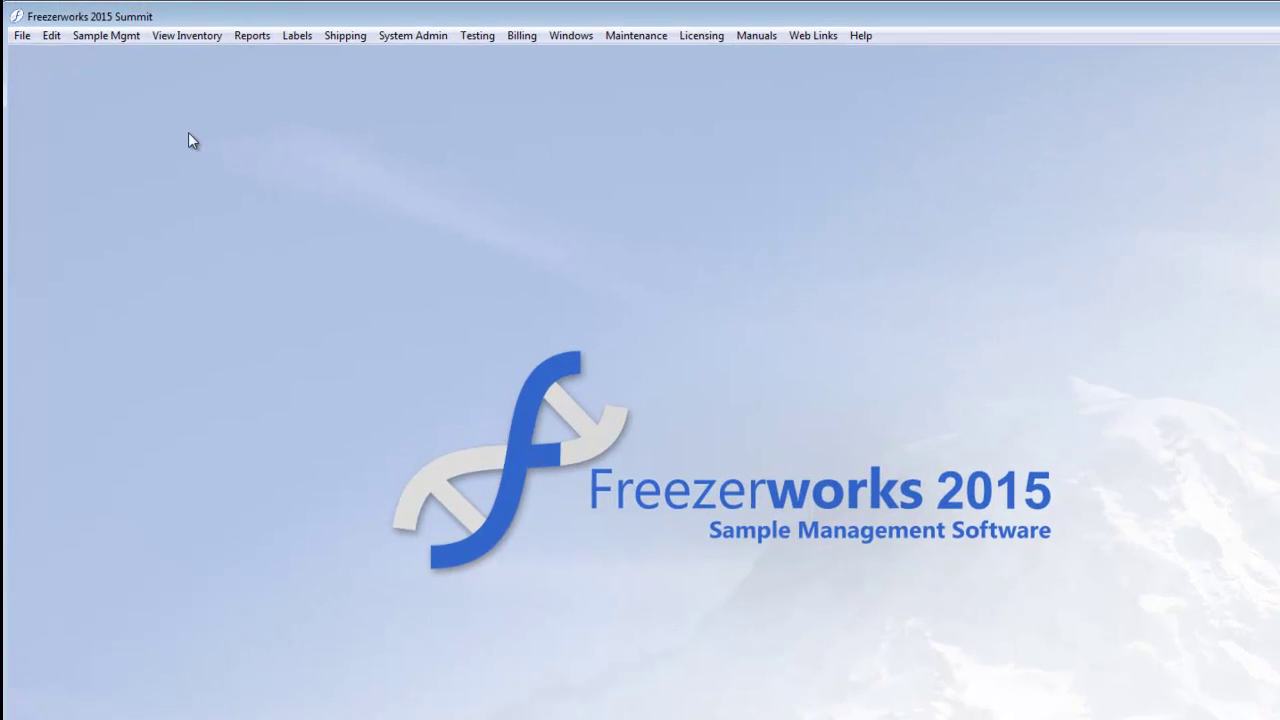
Start a new sample record and switch its entry form to Link Patients.
{"action": "left_click", "coordinate": [112, 35]}
{"action": "left_click", "coordinate": [140, 88]}
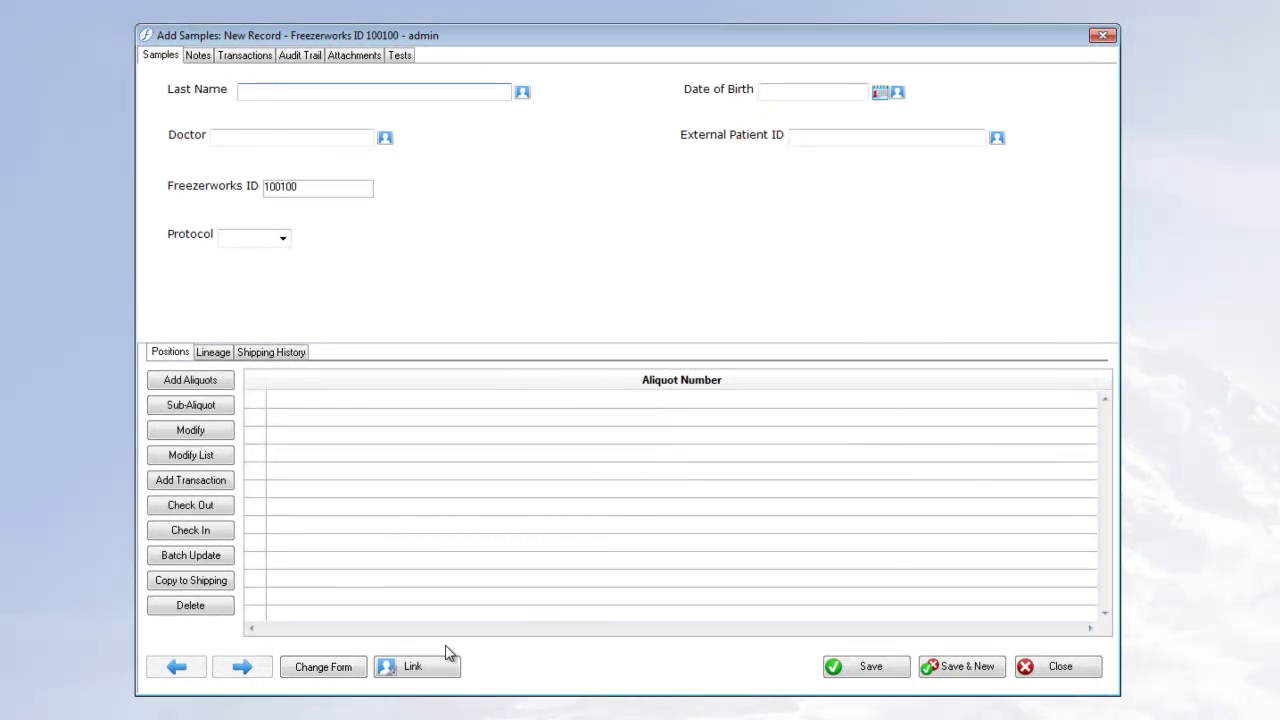
{"action": "left_click", "coordinate": [346, 666]}
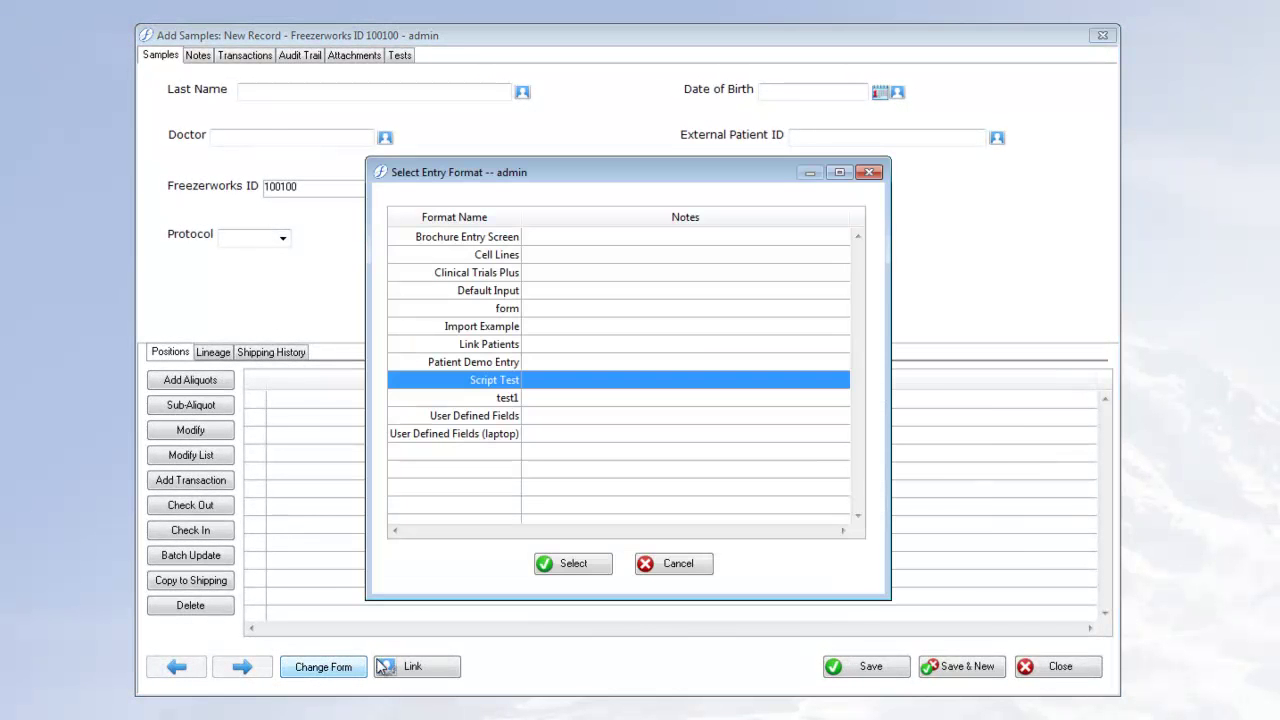
{"action": "double_click", "coordinate": [506, 361]}
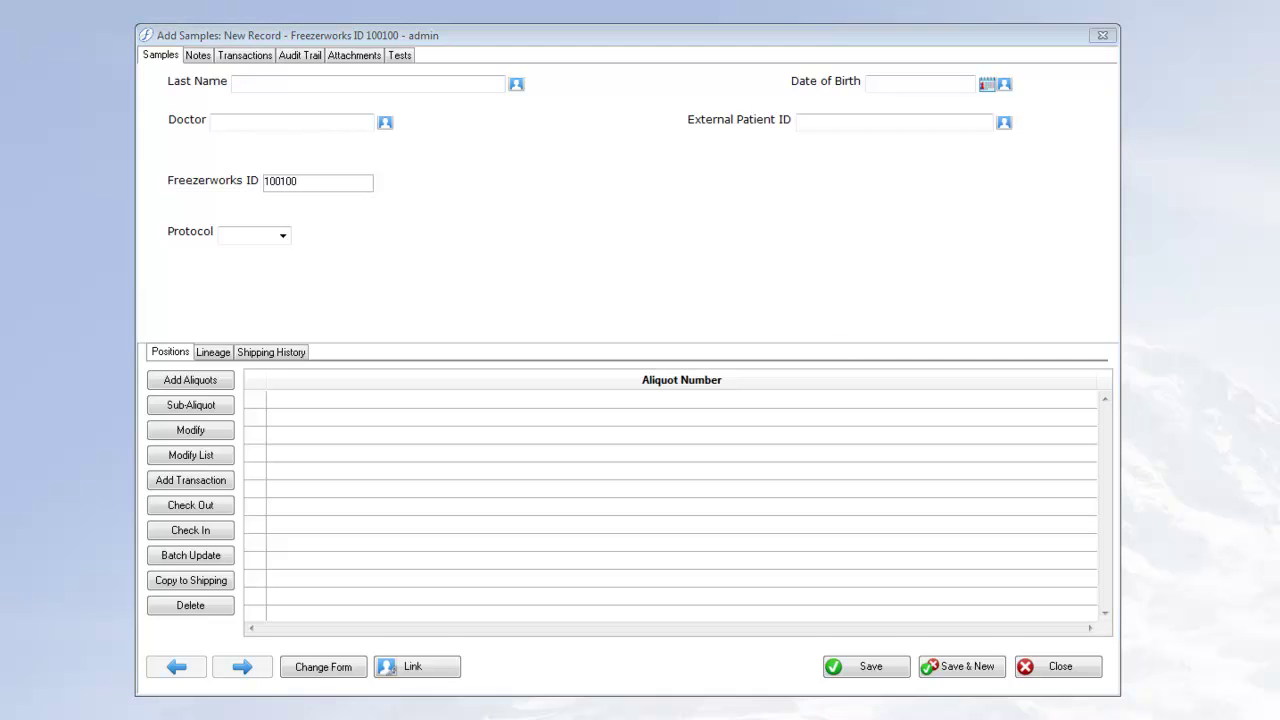
{"action": "left_click", "coordinate": [480, 202]}
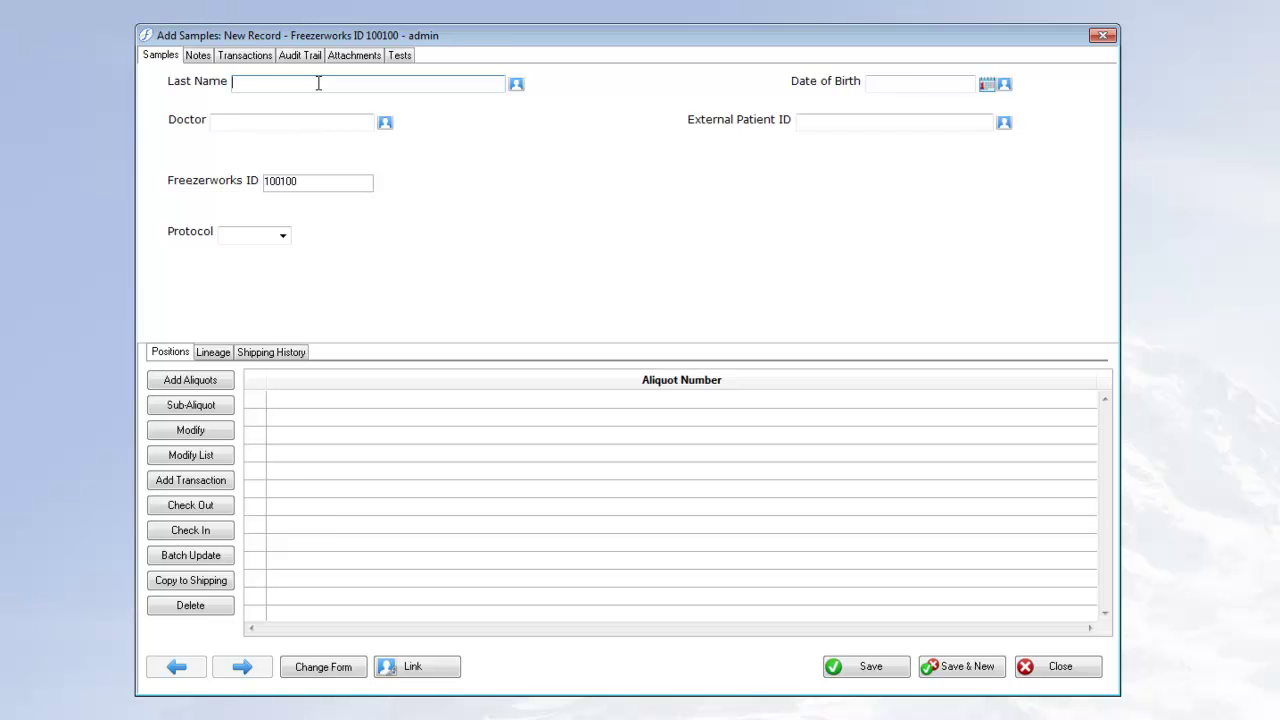
Enter the patient's last name in the sample, look up matching patients and link the sample to the existing patient record.
{"action": "type", "text": "Sanchez"}
{"action": "left_click", "coordinate": [516, 84]}
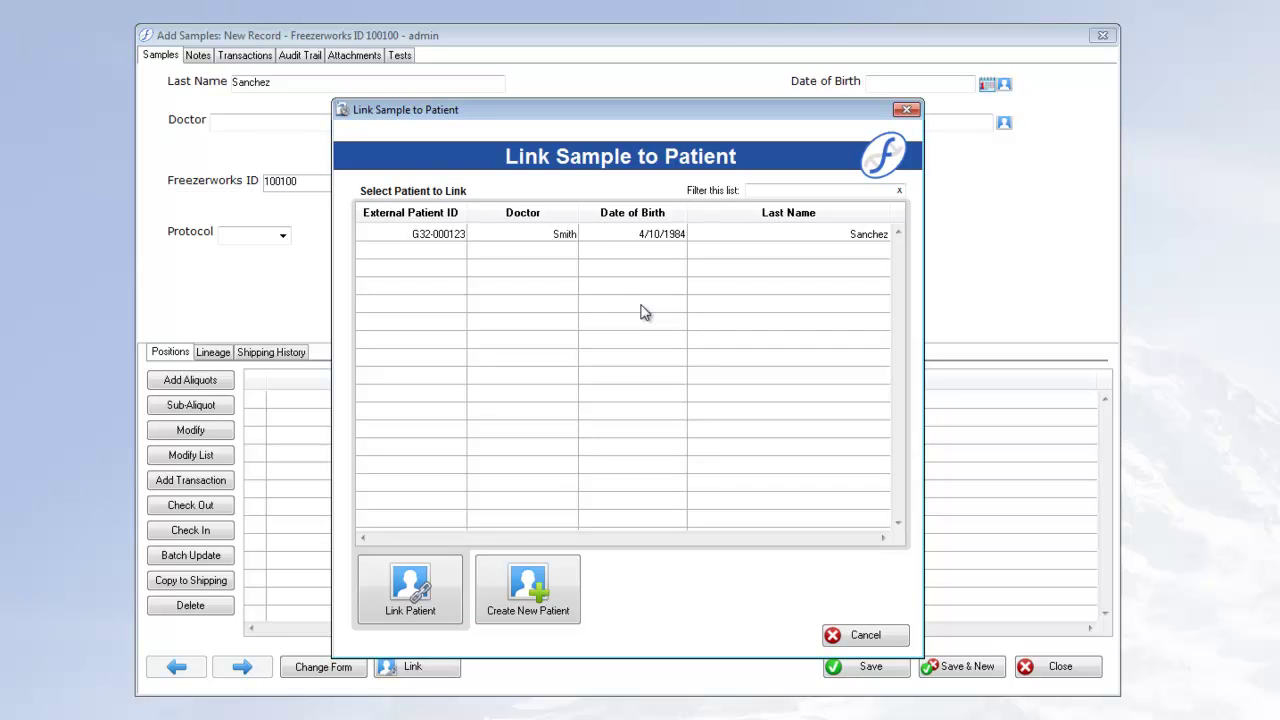
{"action": "left_click", "coordinate": [530, 240]}
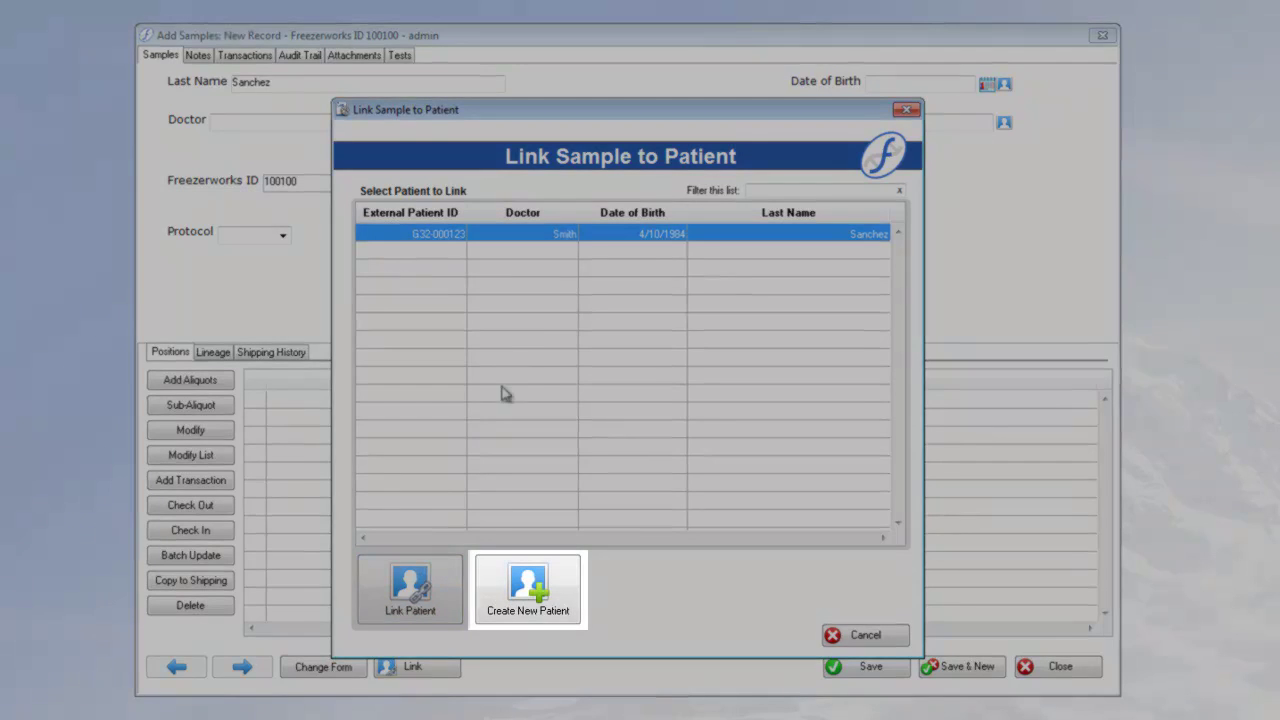
{"action": "left_click", "coordinate": [563, 309]}
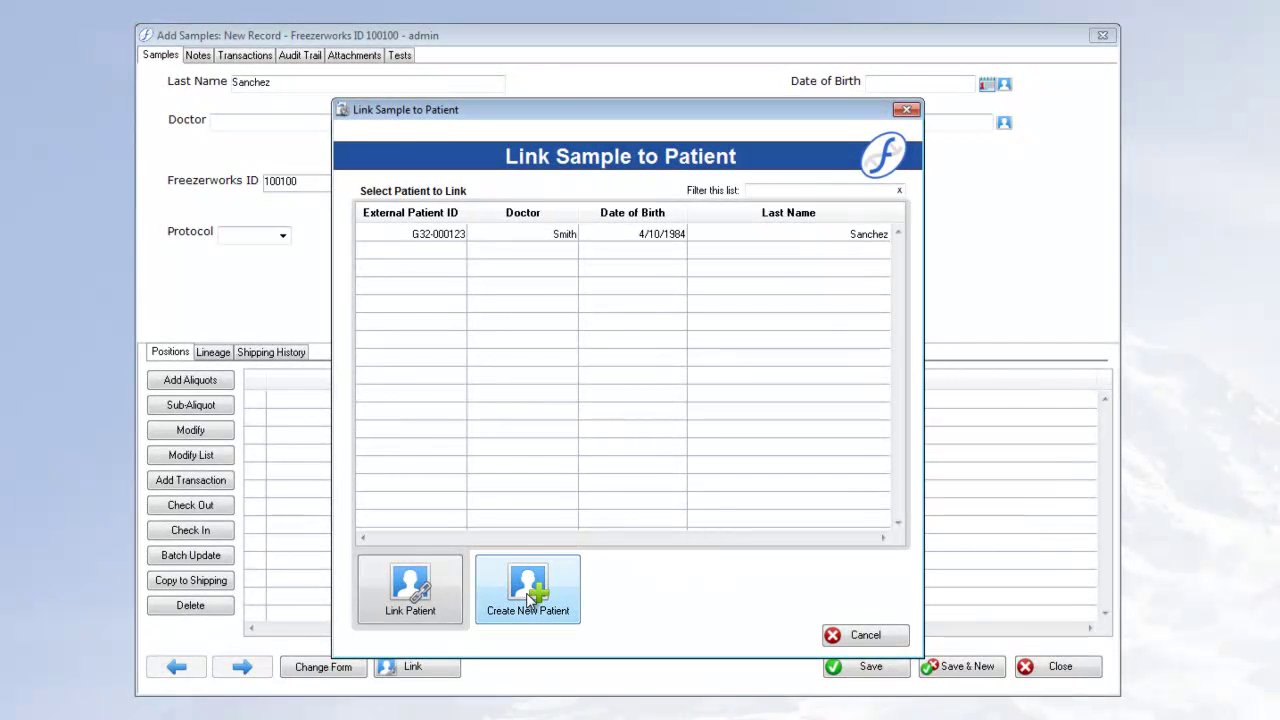
{"action": "left_click", "coordinate": [530, 597]}
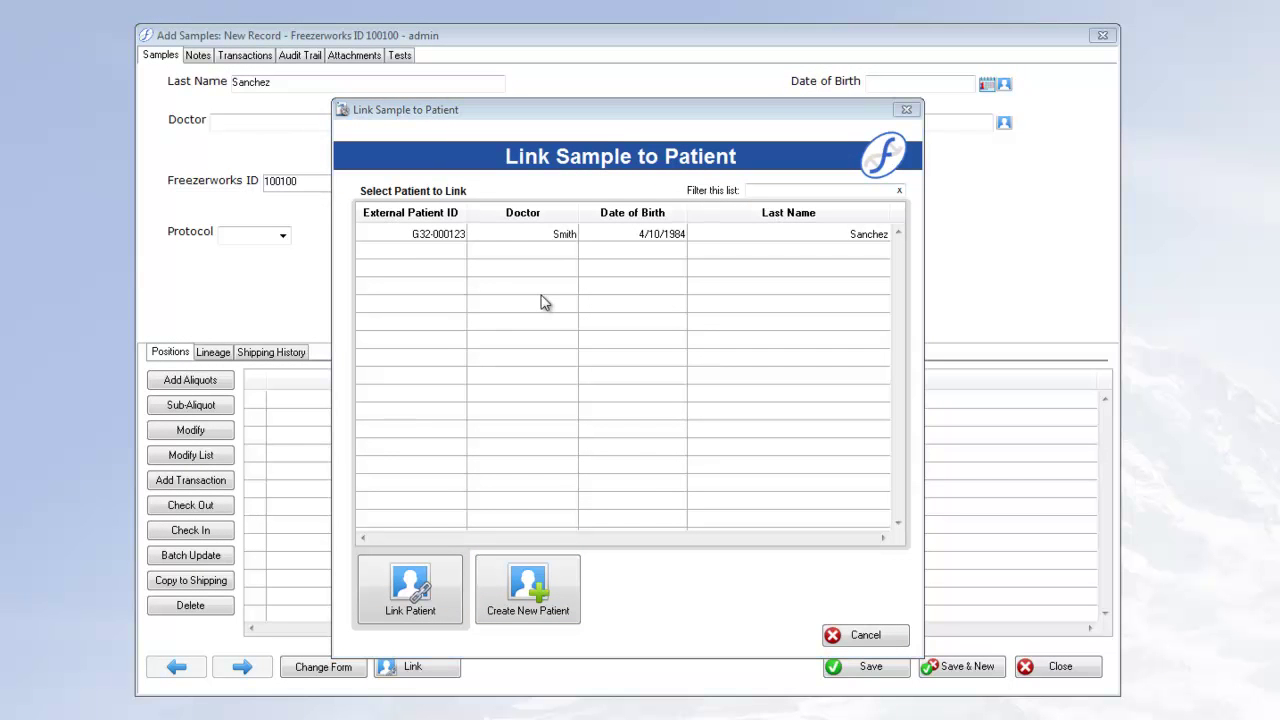
{"action": "left_click", "coordinate": [484, 236]}
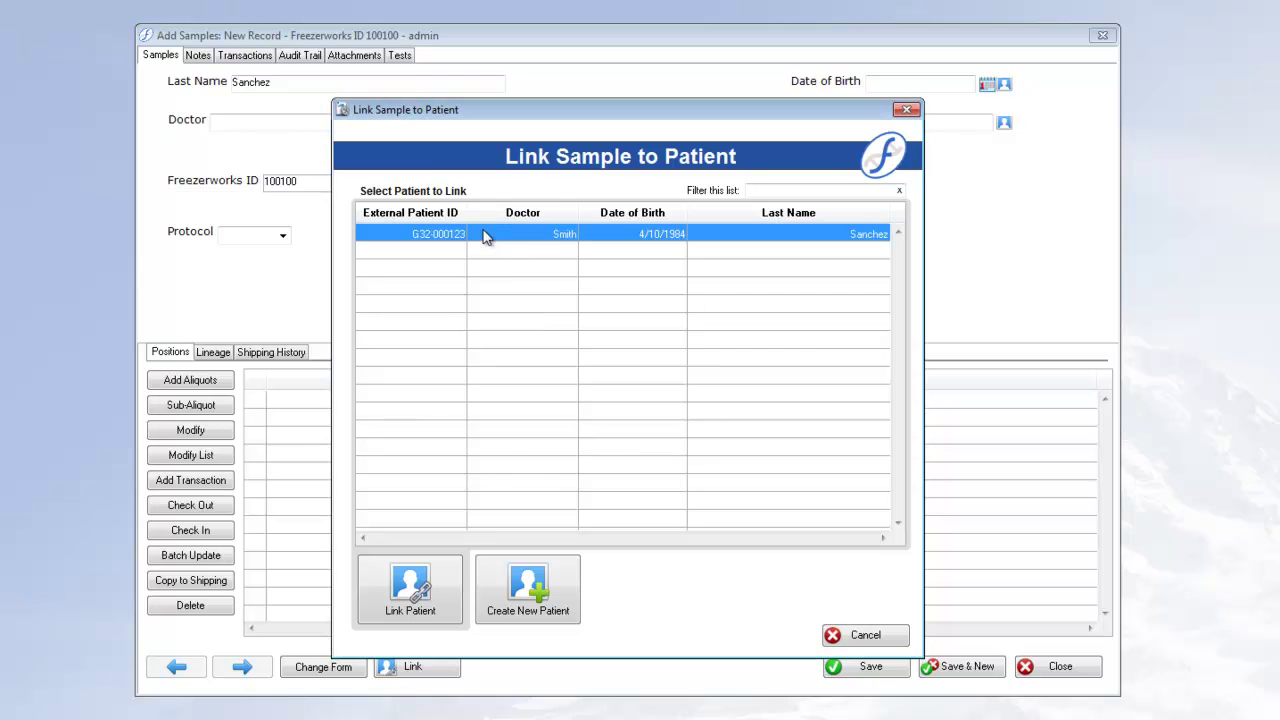
{"action": "left_click", "coordinate": [428, 594]}
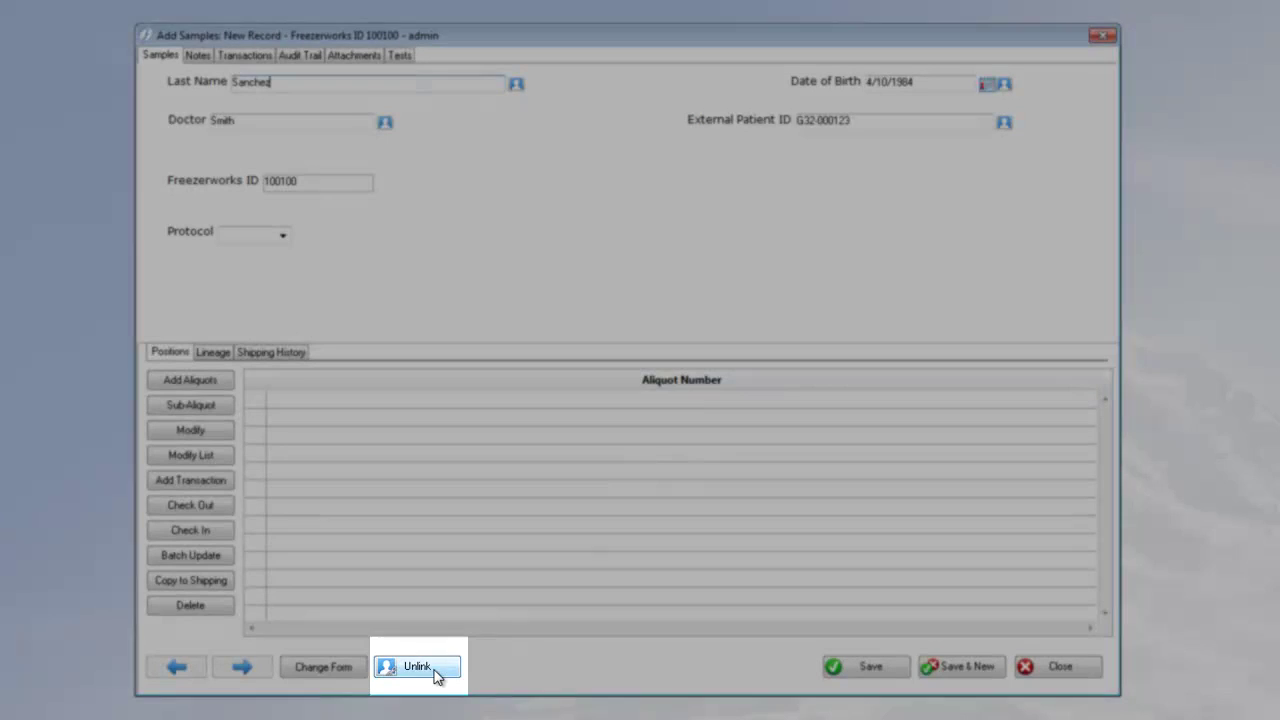
Unlink the sample from the patient record, clearing its patient data.
{"action": "left_click", "coordinate": [440, 672]}
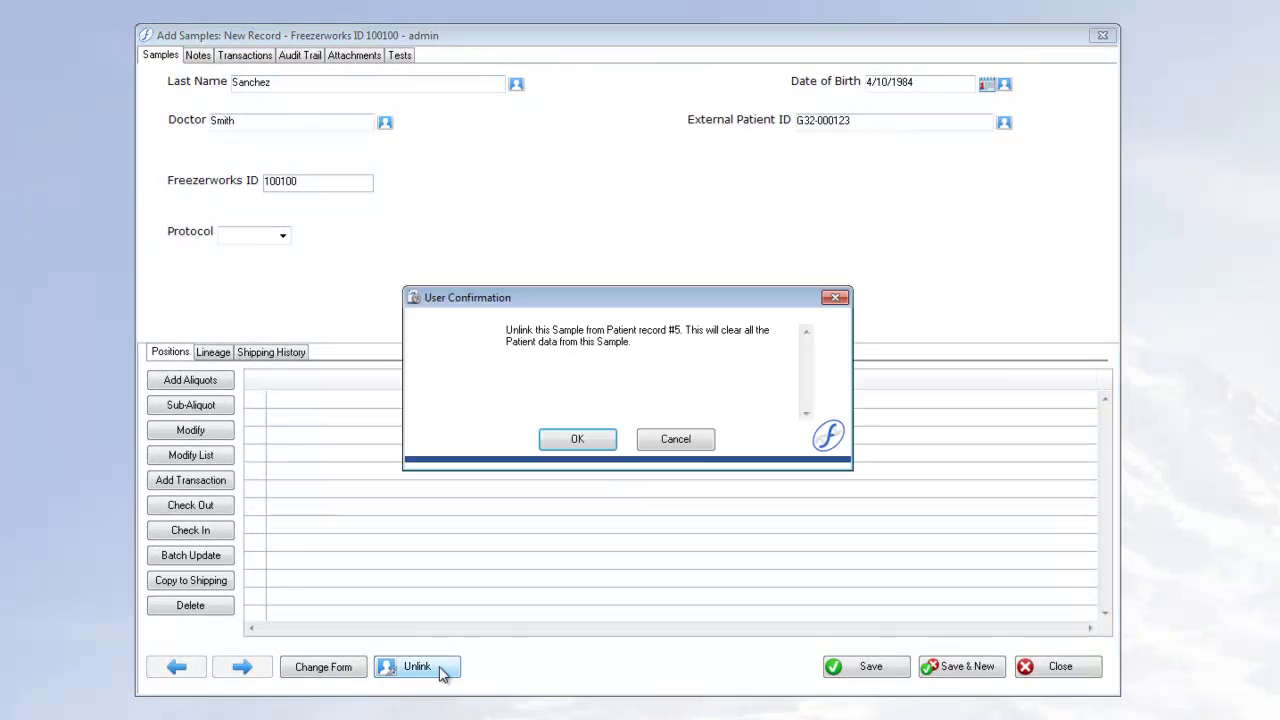
{"action": "left_click", "coordinate": [596, 440]}
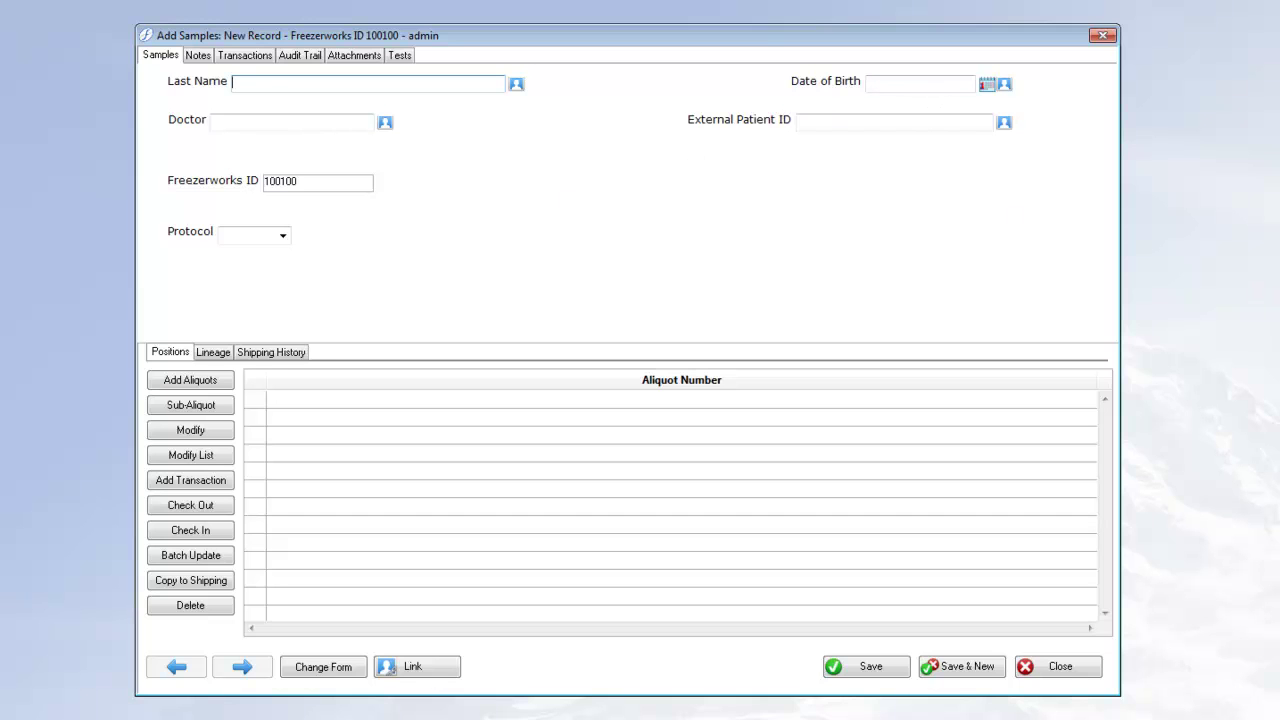
{"action": "left_click", "coordinate": [837, 251]}
Search for patients to link to the sample by the doctor's last name.
{"action": "left_click", "coordinate": [383, 126]}
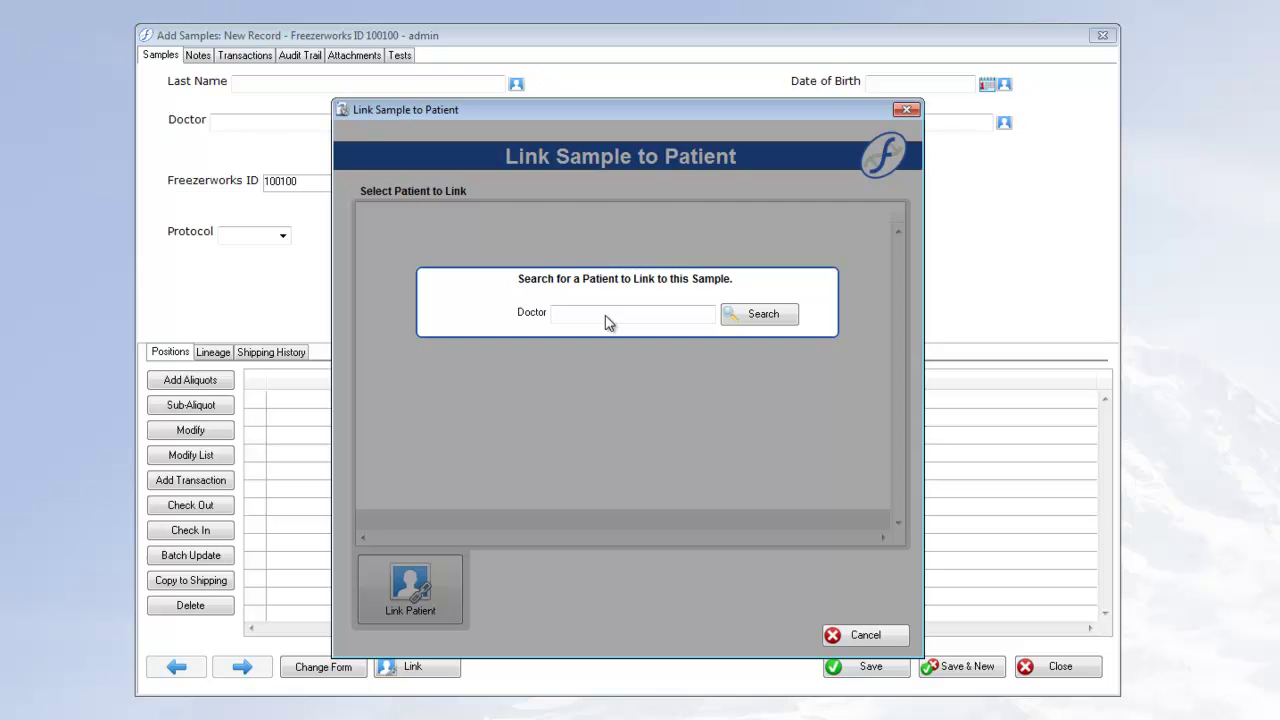
{"action": "left_click", "coordinate": [557, 314]}
{"action": "type", "text": "Smith"}
{"action": "left_click", "coordinate": [772, 318]}
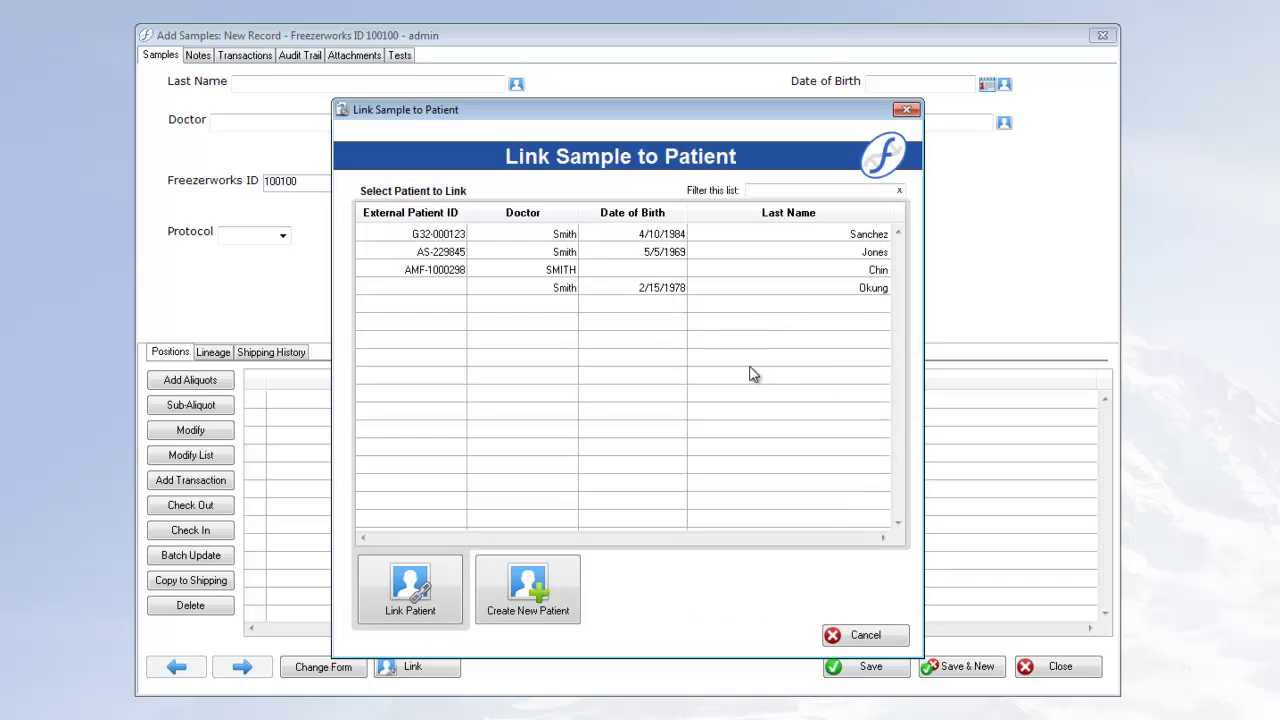
Create a new patient record linked to the sample instead of using one of the listed patients.
{"action": "left_click", "coordinate": [538, 237]}
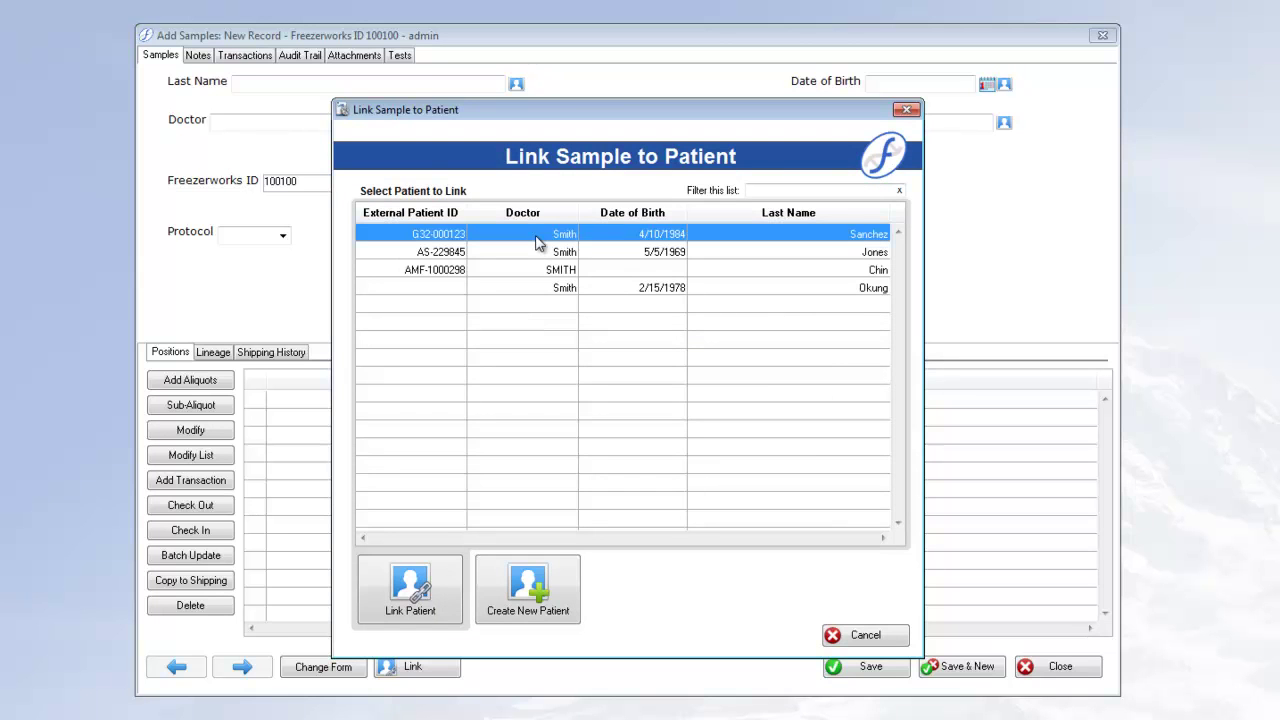
{"action": "left_click", "coordinate": [558, 448]}
{"action": "left_click", "coordinate": [530, 592]}
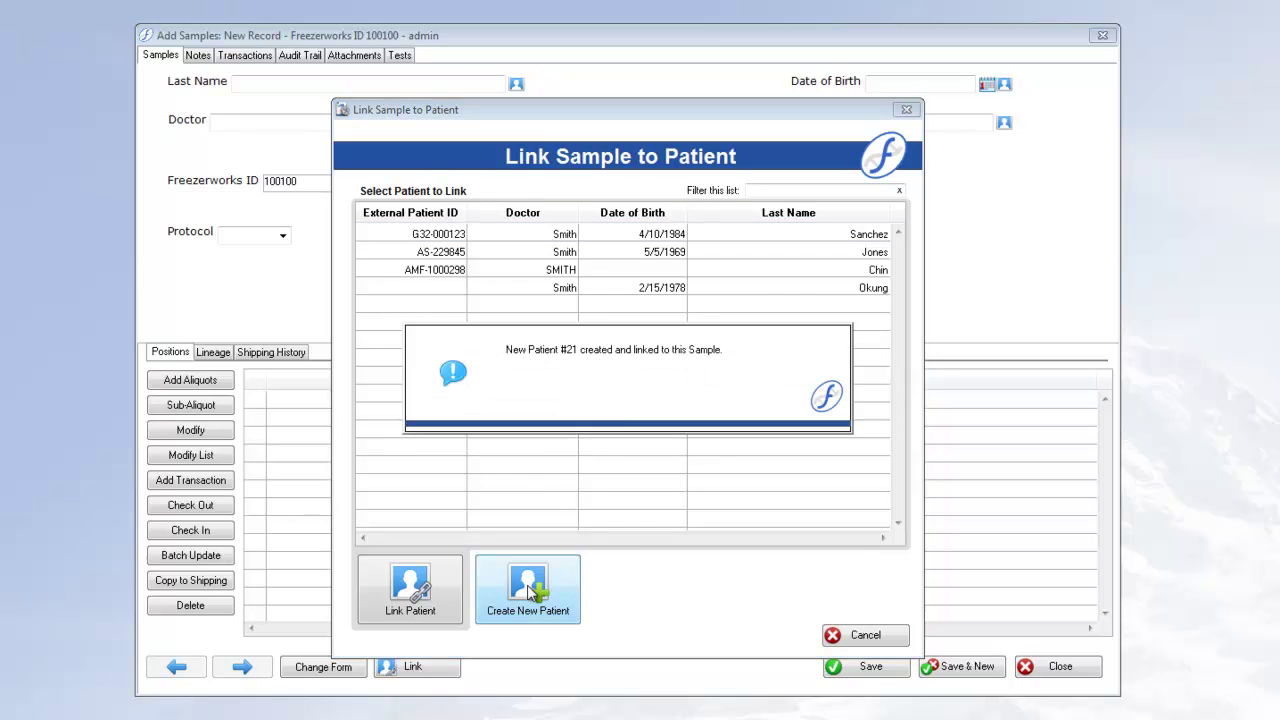
{"action": "left_click", "coordinate": [618, 423]}
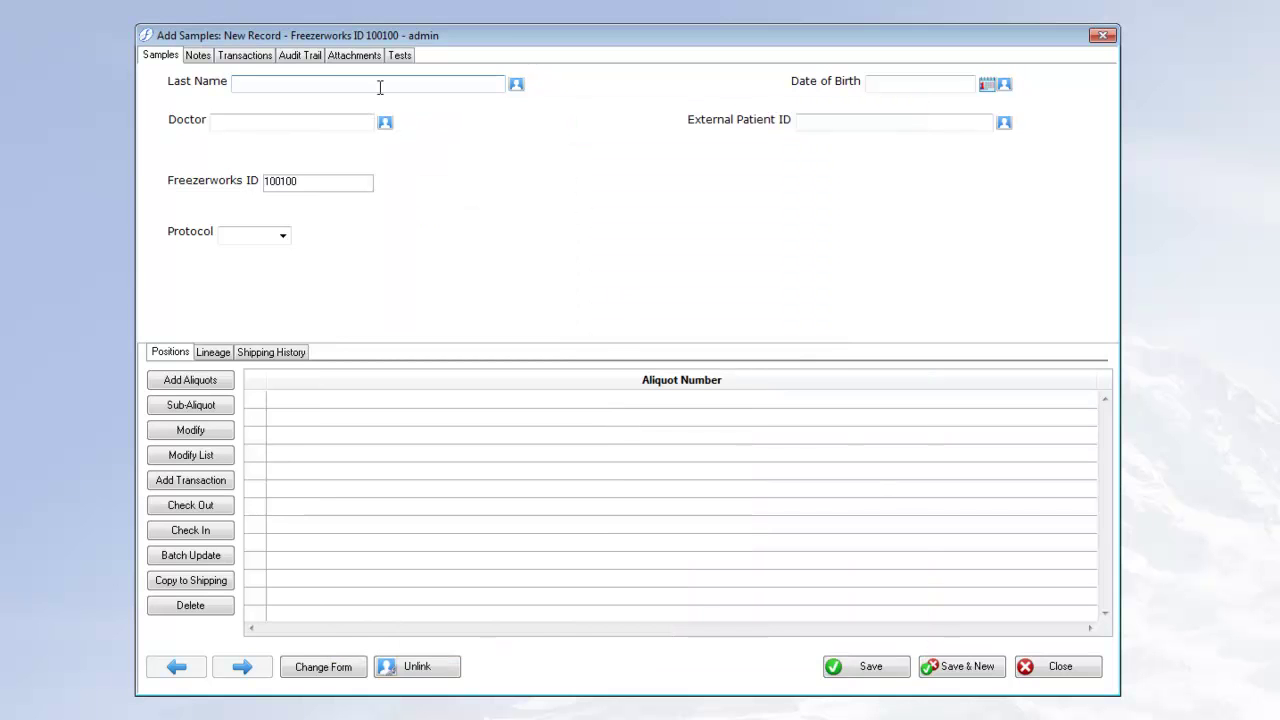
Fill in the new sample's patient last name, date of birth and doctor, and set its protocol to 623.
{"action": "type", "text": "Harrison"}
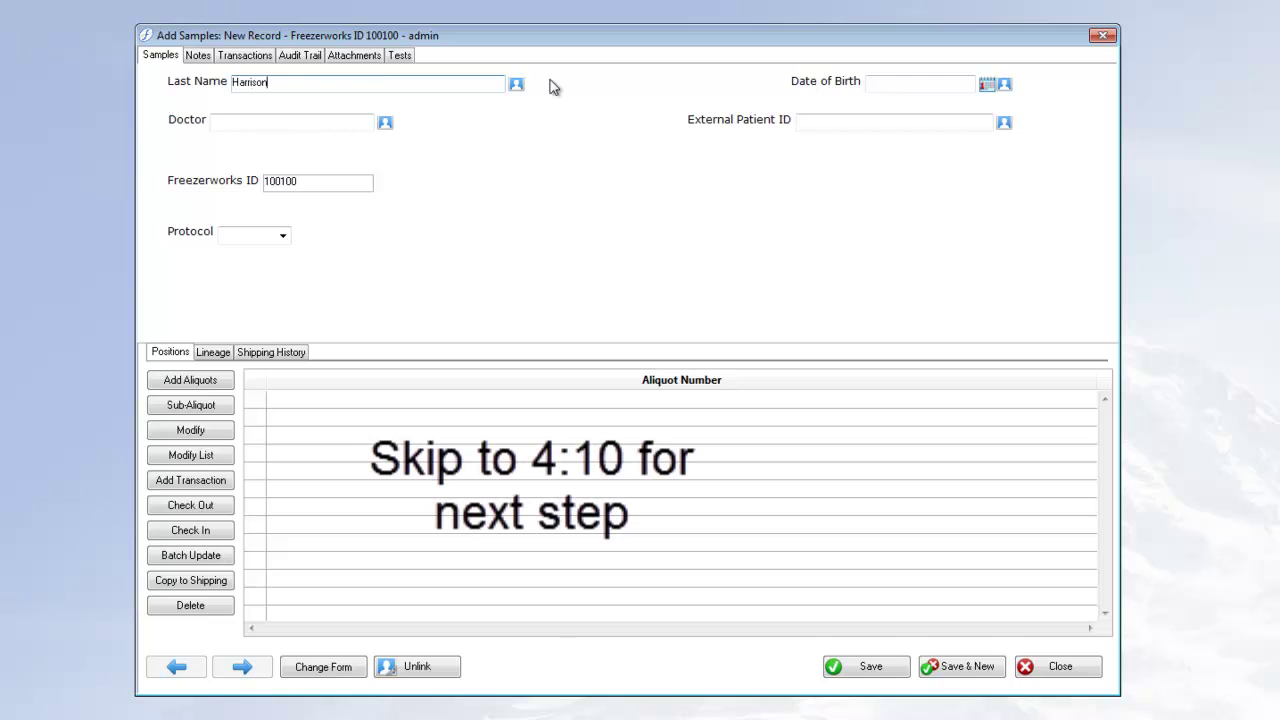
{"action": "left_click", "coordinate": [891, 81]}
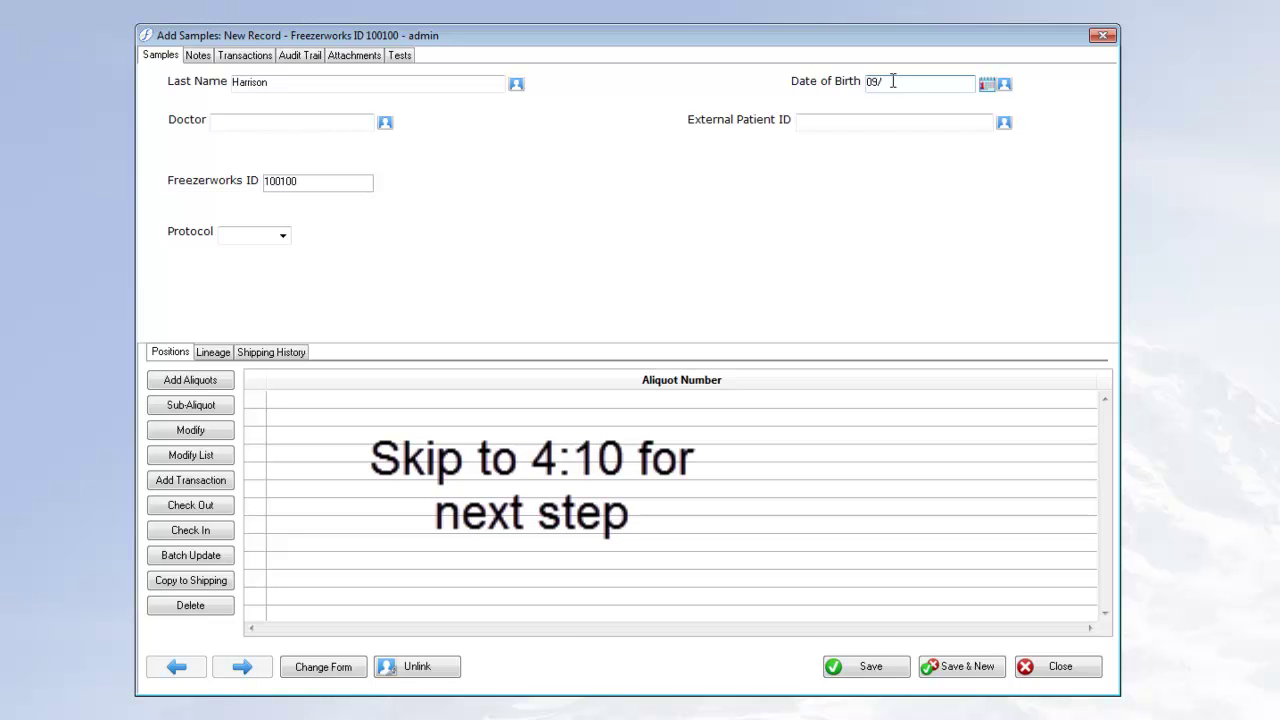
{"action": "type", "text": "09/23/2056"}
{"action": "left_click", "coordinate": [323, 124]}
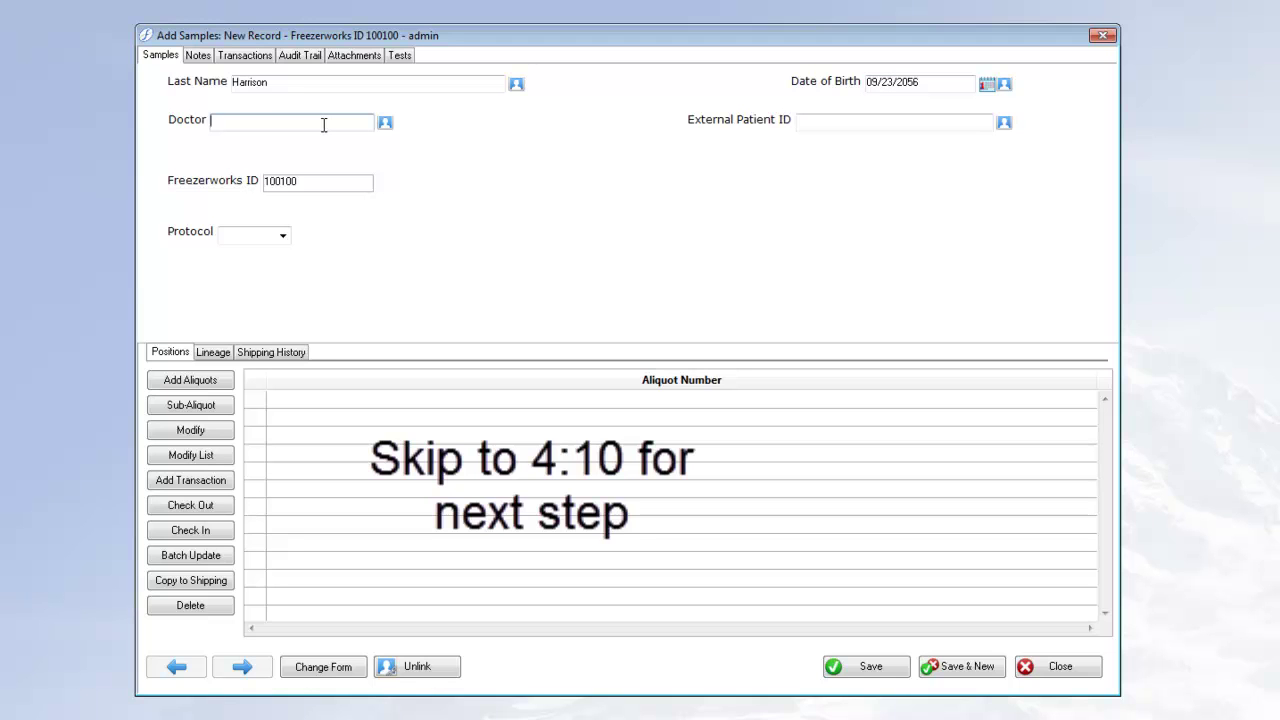
{"action": "type", "text": "Smith"}
{"action": "left_click", "coordinate": [284, 237]}
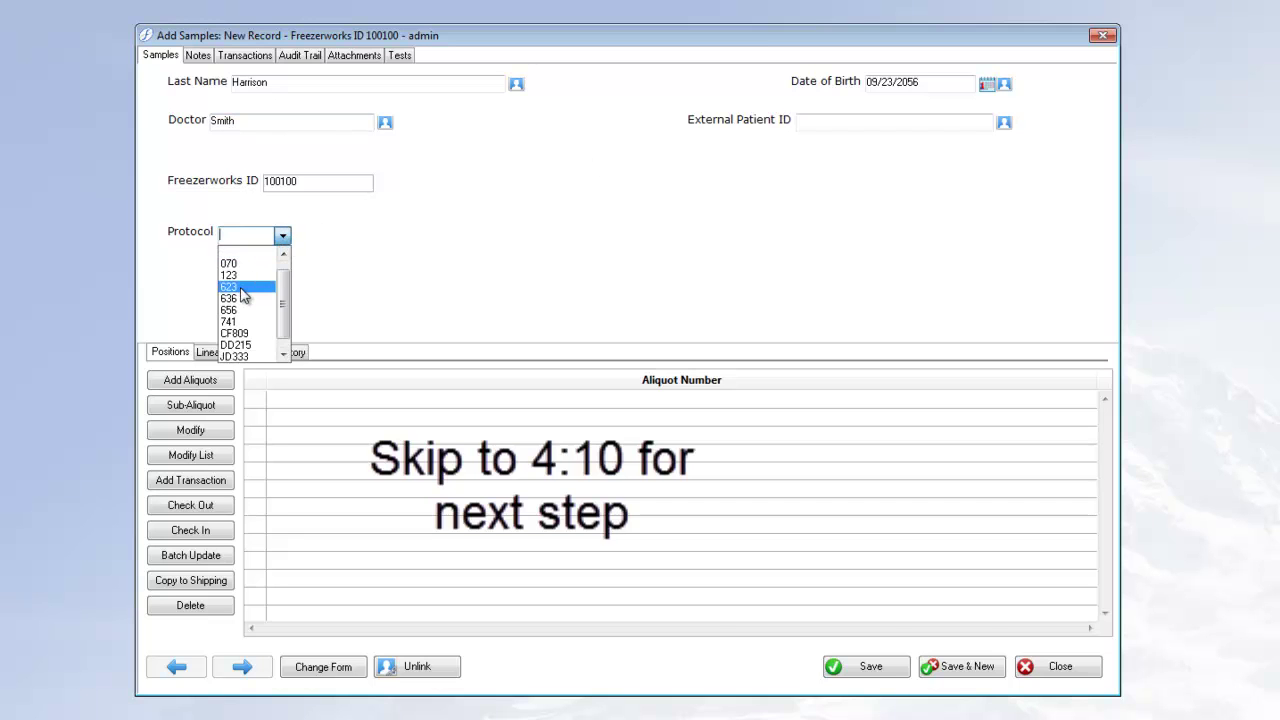
{"action": "left_click", "coordinate": [245, 283]}
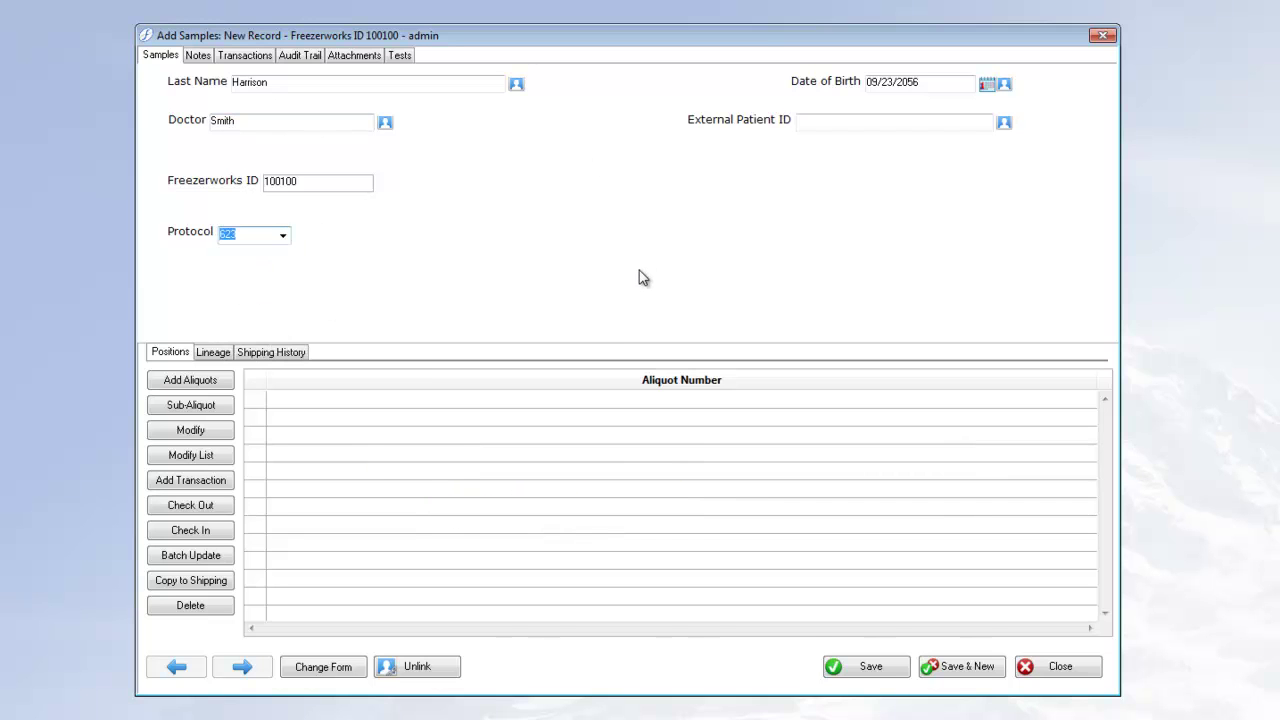
Save and close the sample, and open the patient record linked to it from the Patients list.
{"action": "left_click", "coordinate": [868, 670]}
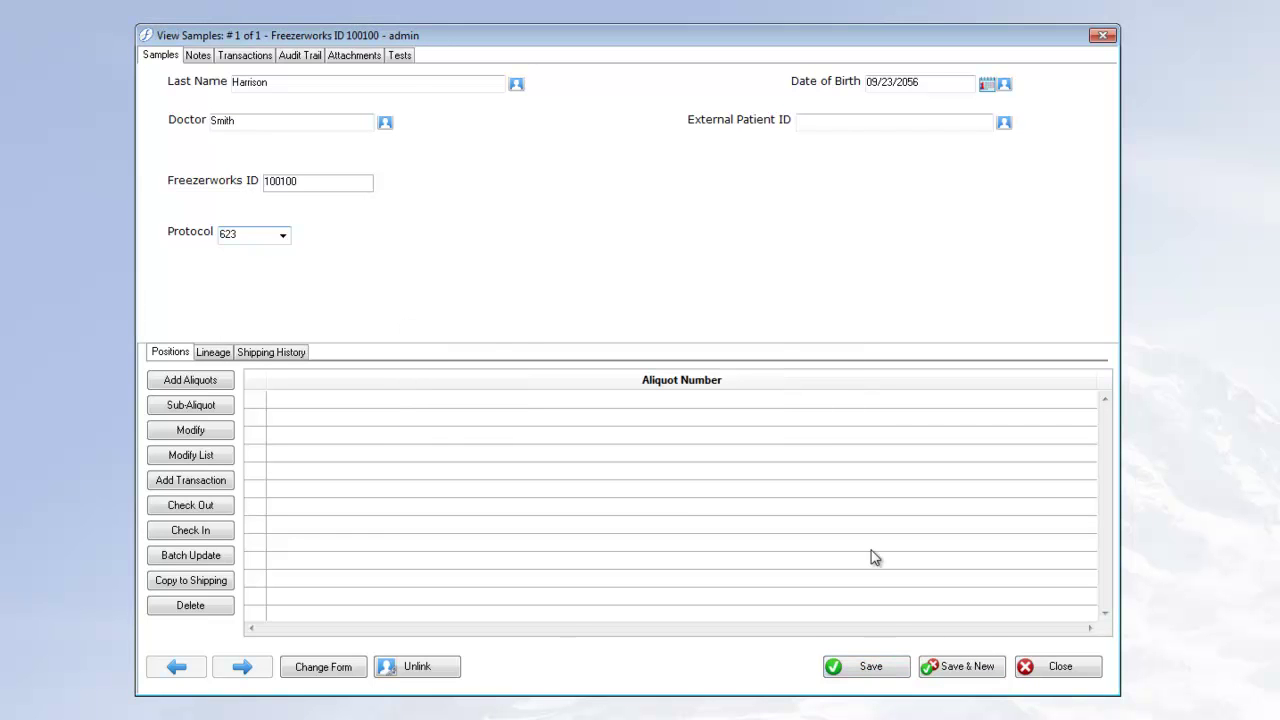
{"action": "left_click", "coordinate": [1062, 668]}
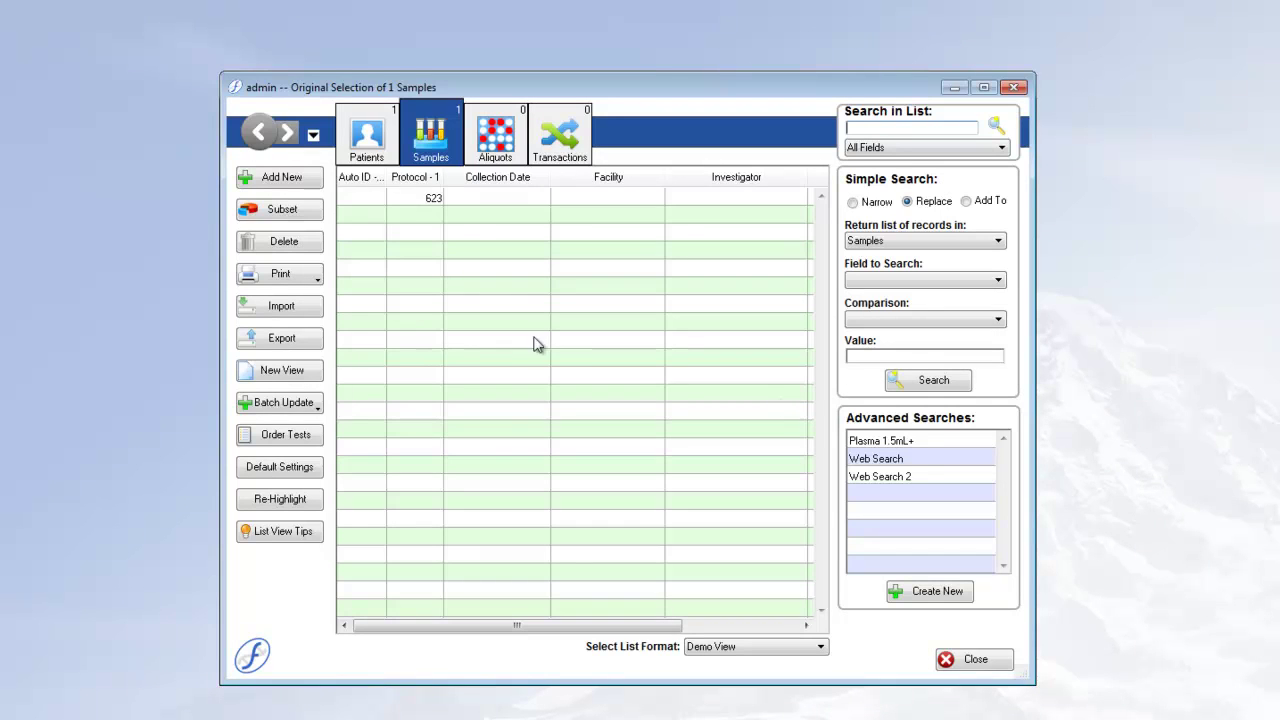
{"action": "left_click", "coordinate": [367, 135]}
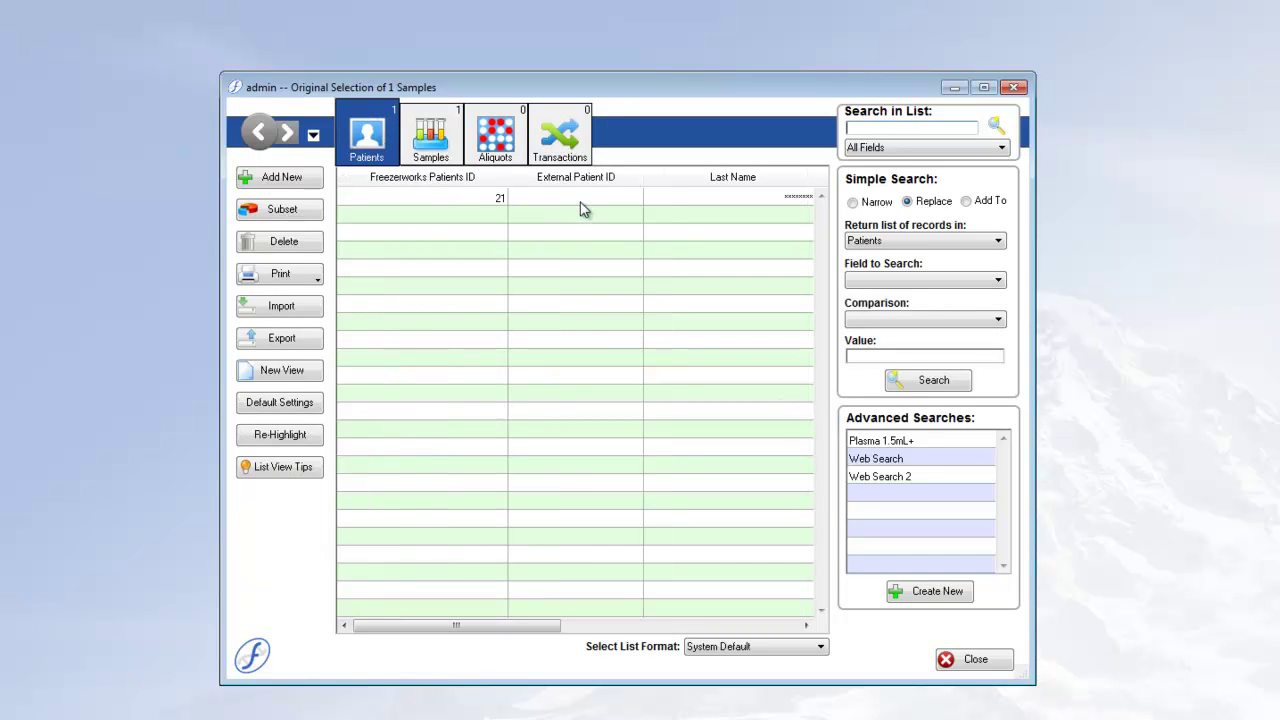
{"action": "double_click", "coordinate": [584, 205]}
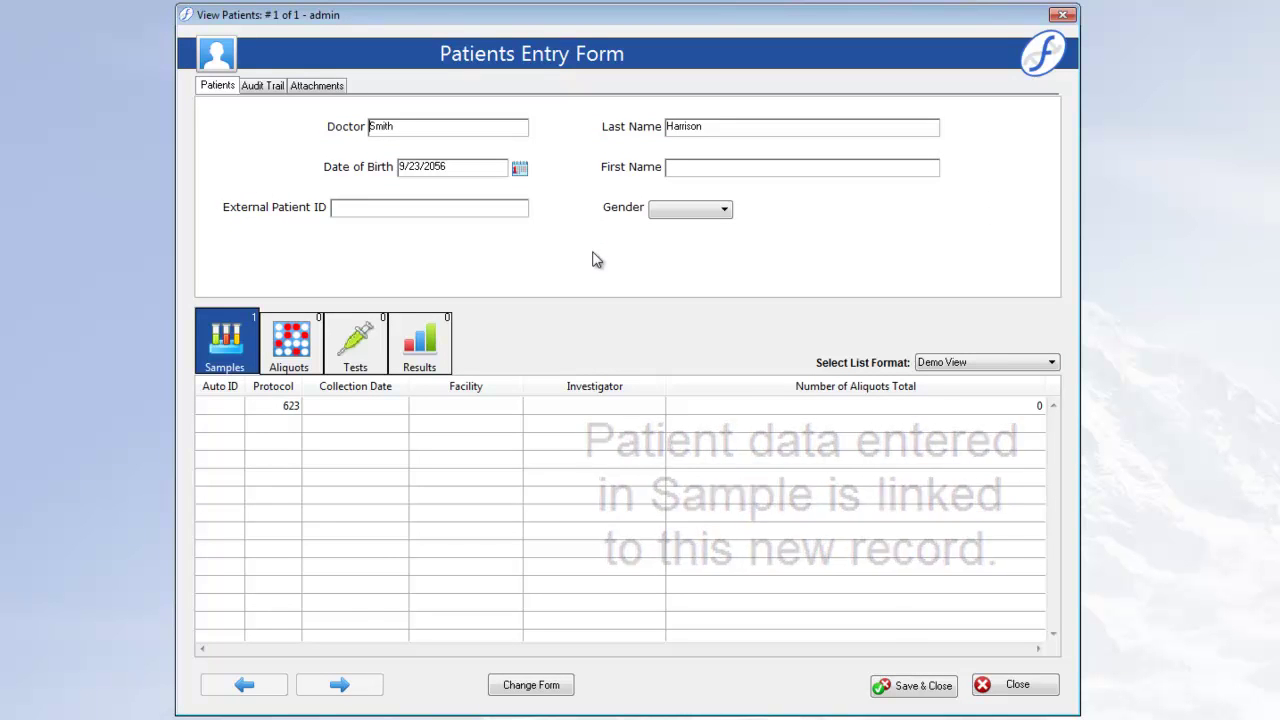
Select the "test" entry format for the patient record and show its samples in the Protocol View list format.
{"action": "left_click", "coordinate": [549, 686]}
{"action": "left_click", "coordinate": [535, 272]}
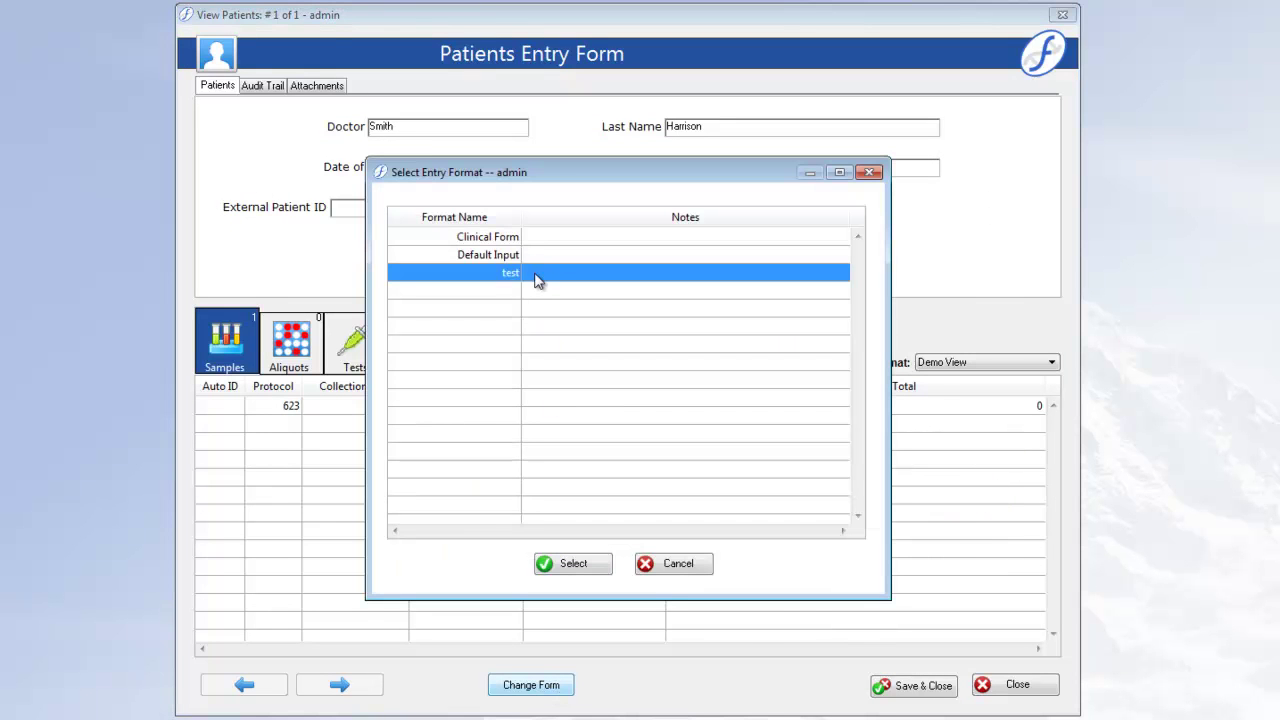
{"action": "double_click", "coordinate": [535, 280]}
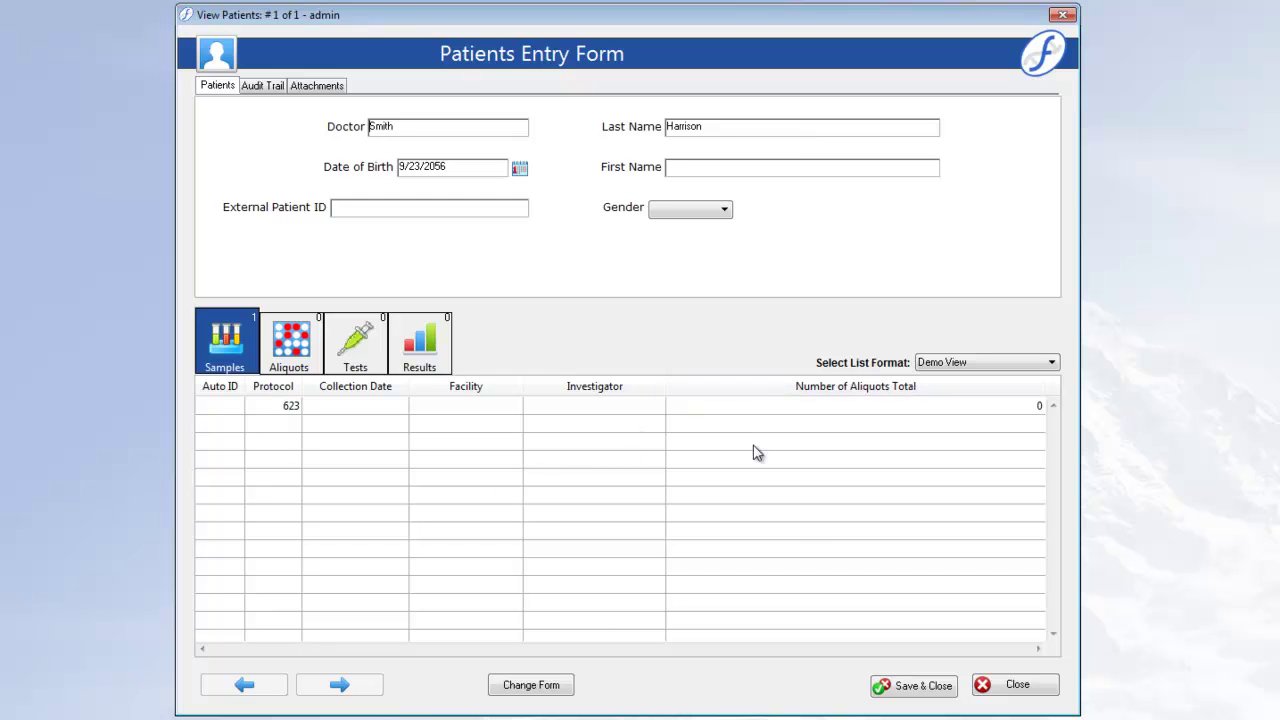
{"action": "left_click", "coordinate": [981, 364]}
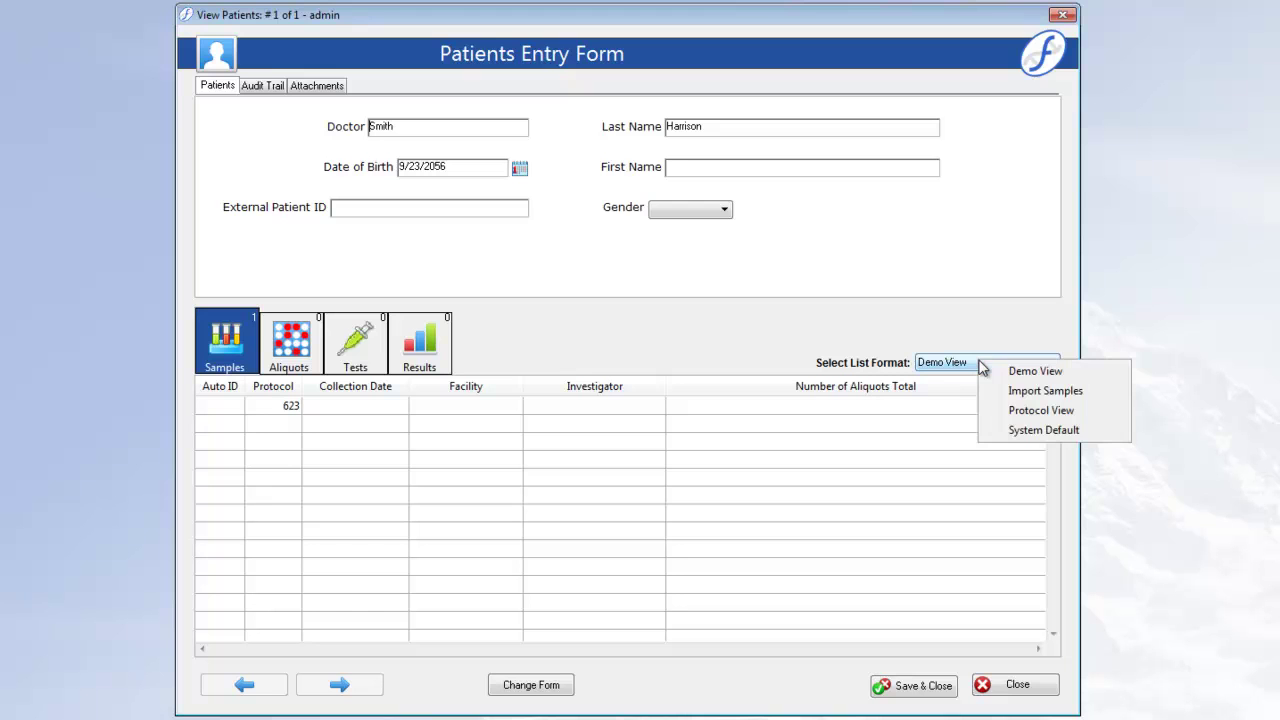
{"action": "left_click", "coordinate": [1041, 411]}
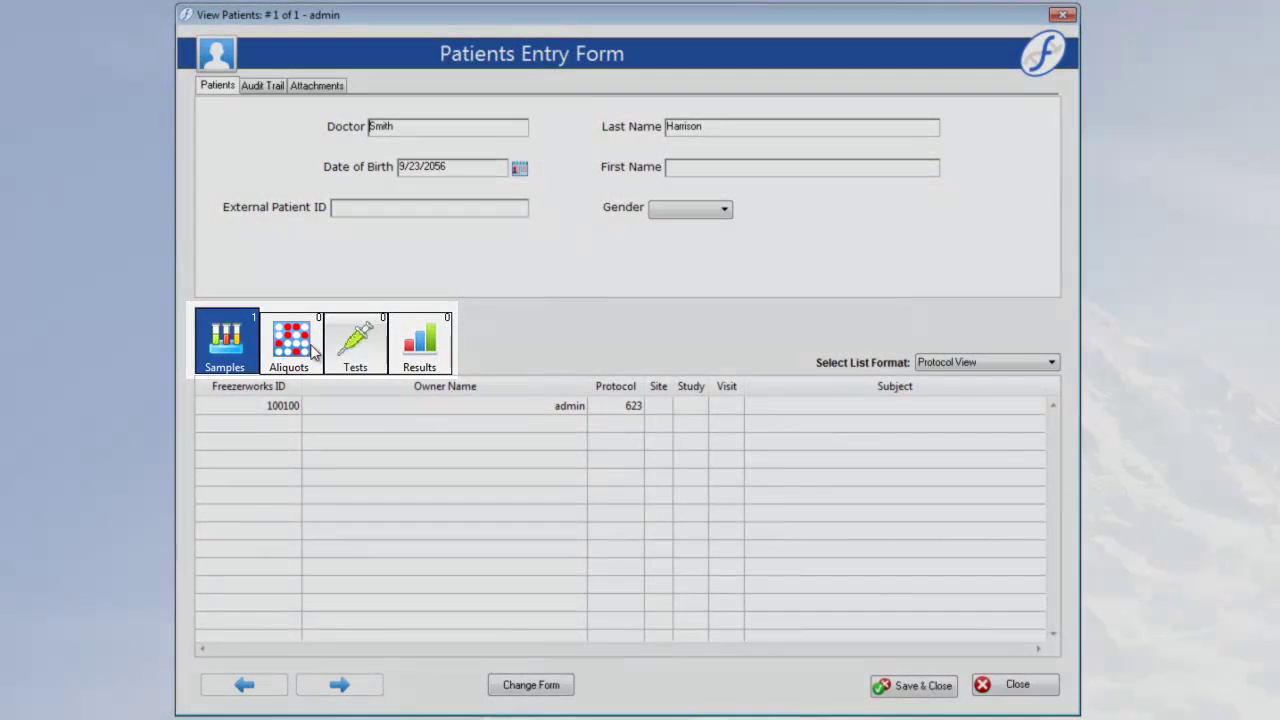
Examine the patient's linked Aliquots, Tests and Results lists and the list formats available for Tests.
{"action": "left_click", "coordinate": [305, 346]}
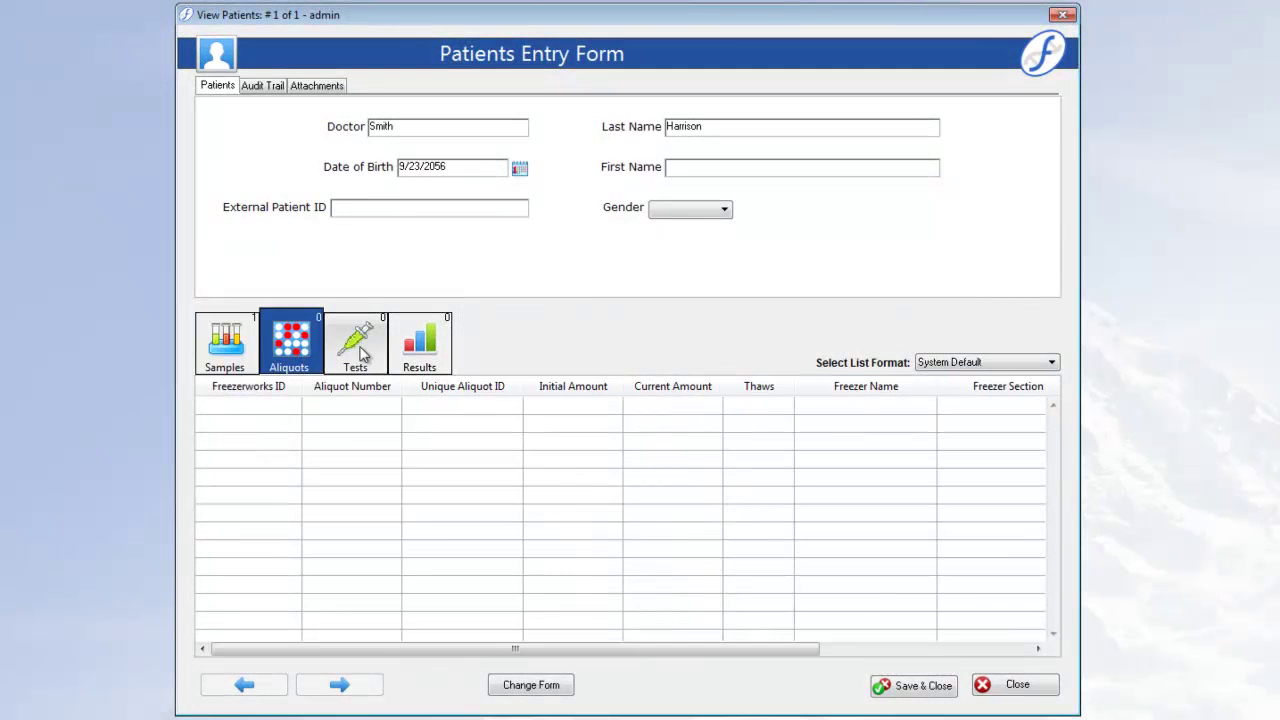
{"action": "left_click", "coordinate": [355, 348]}
{"action": "left_click", "coordinate": [427, 352]}
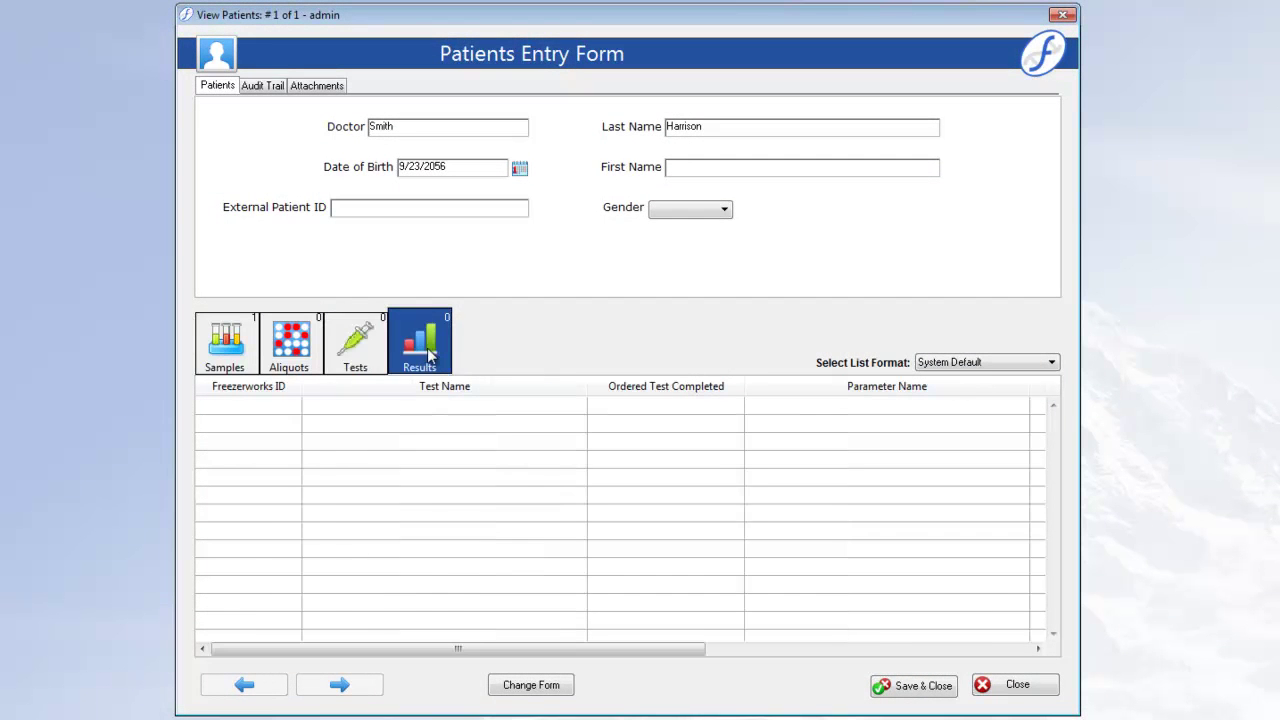
{"action": "left_click", "coordinate": [305, 352]}
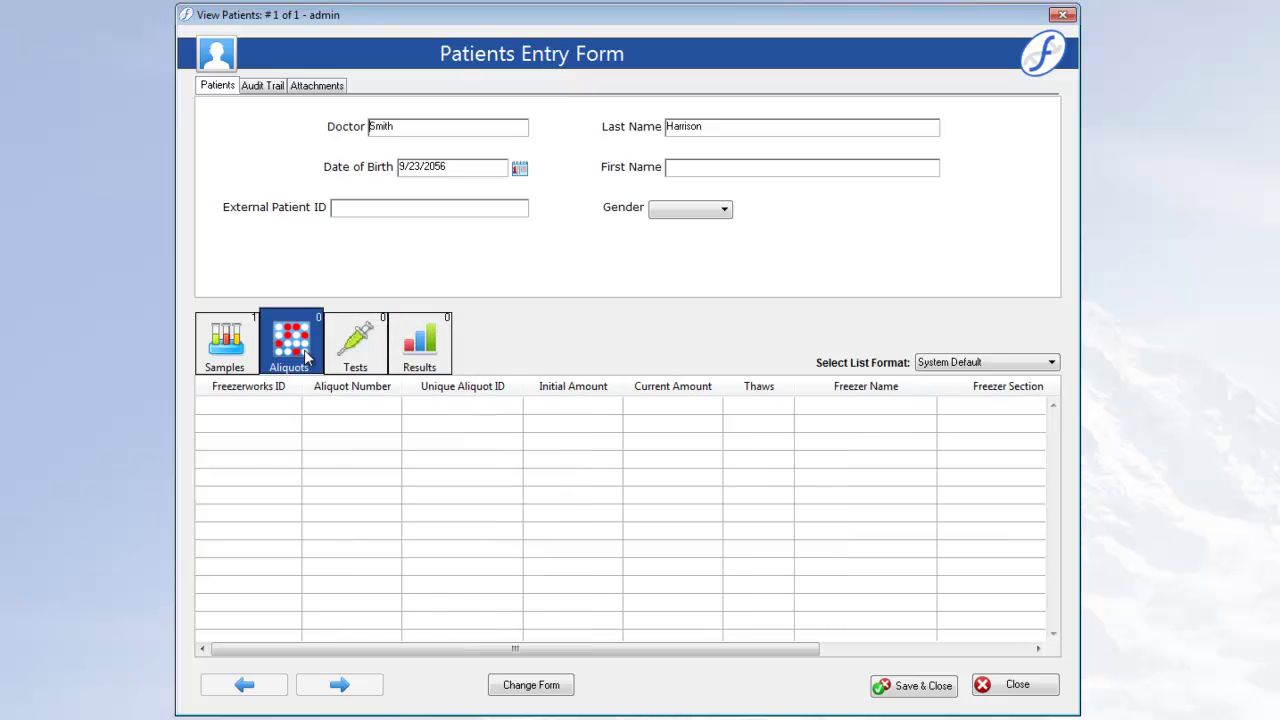
{"action": "left_click", "coordinate": [362, 358]}
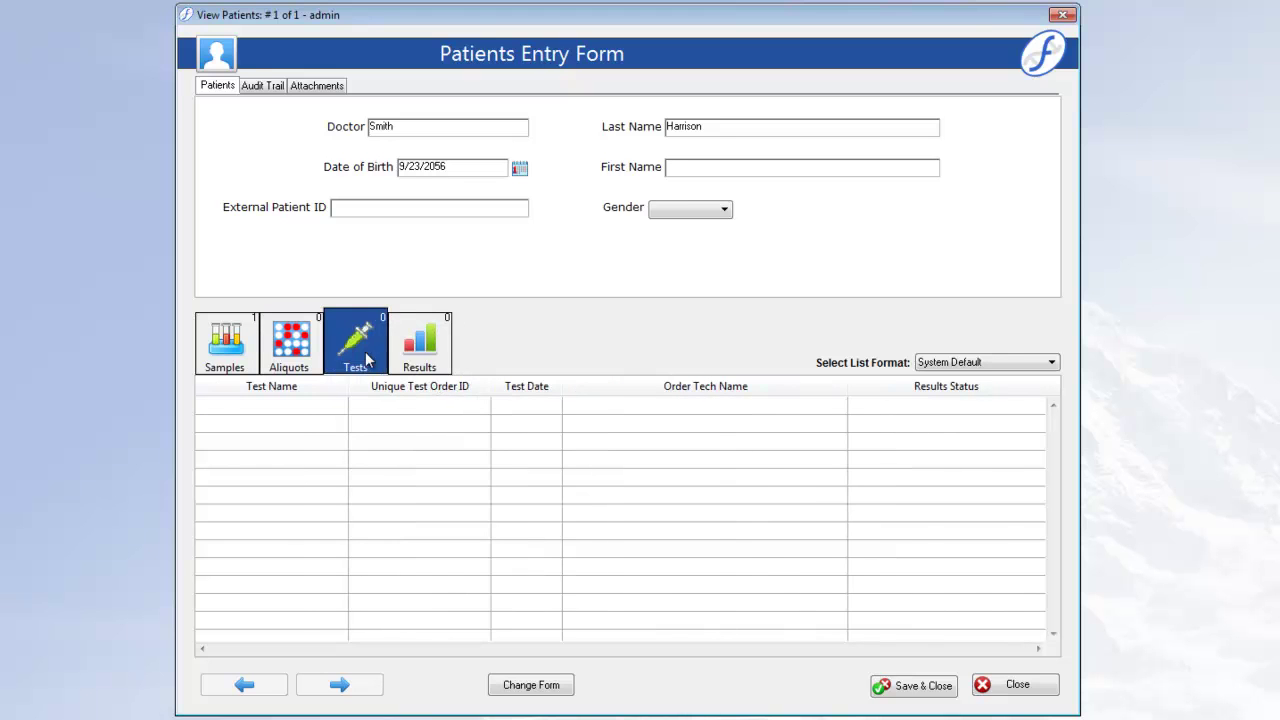
{"action": "left_click", "coordinate": [1009, 364]}
{"action": "left_click", "coordinate": [1012, 348]}
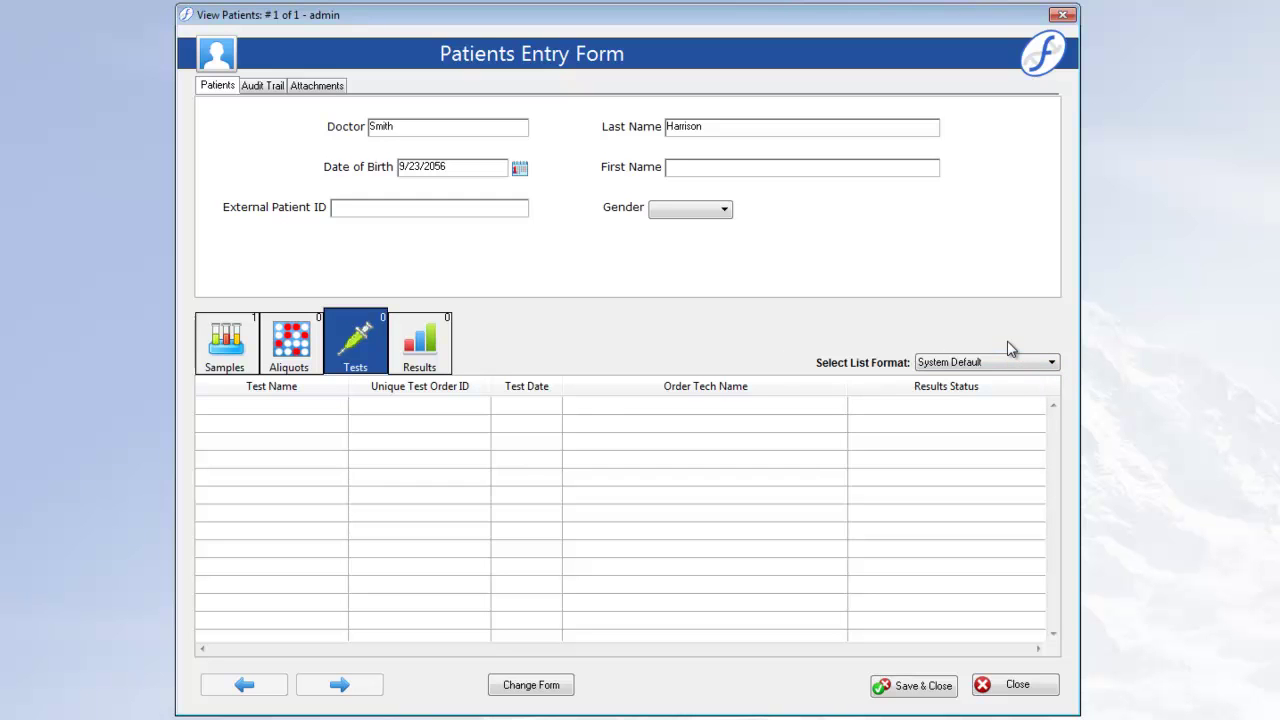